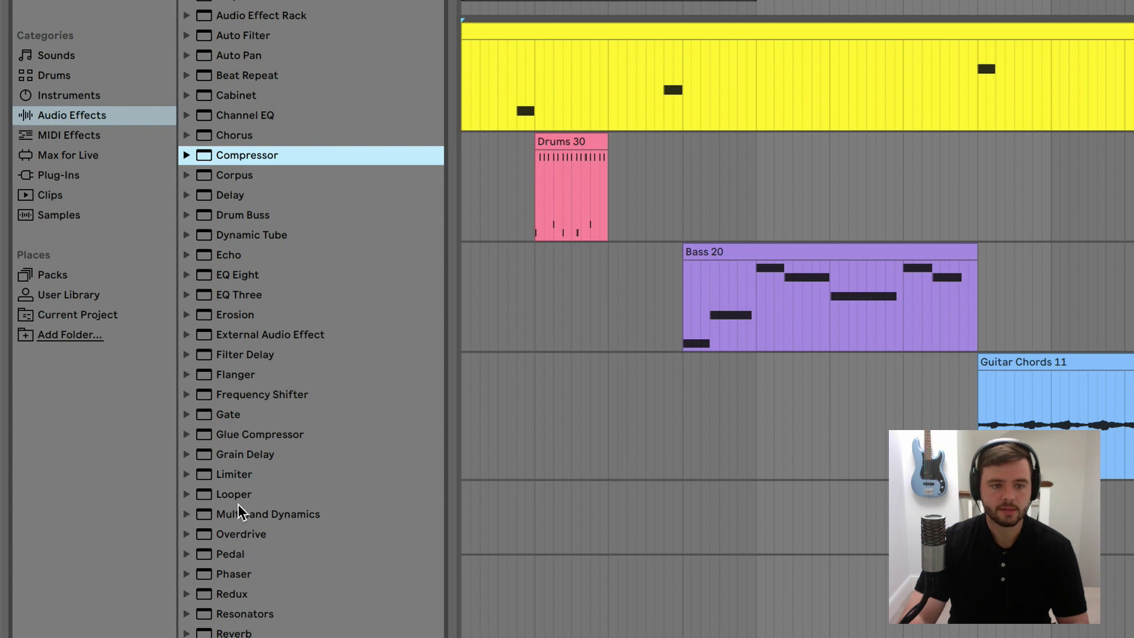
Drop a Looper from the audio effects onto the empty track, then delete it again
{"action": "left_click", "coordinate": [204, 494]}
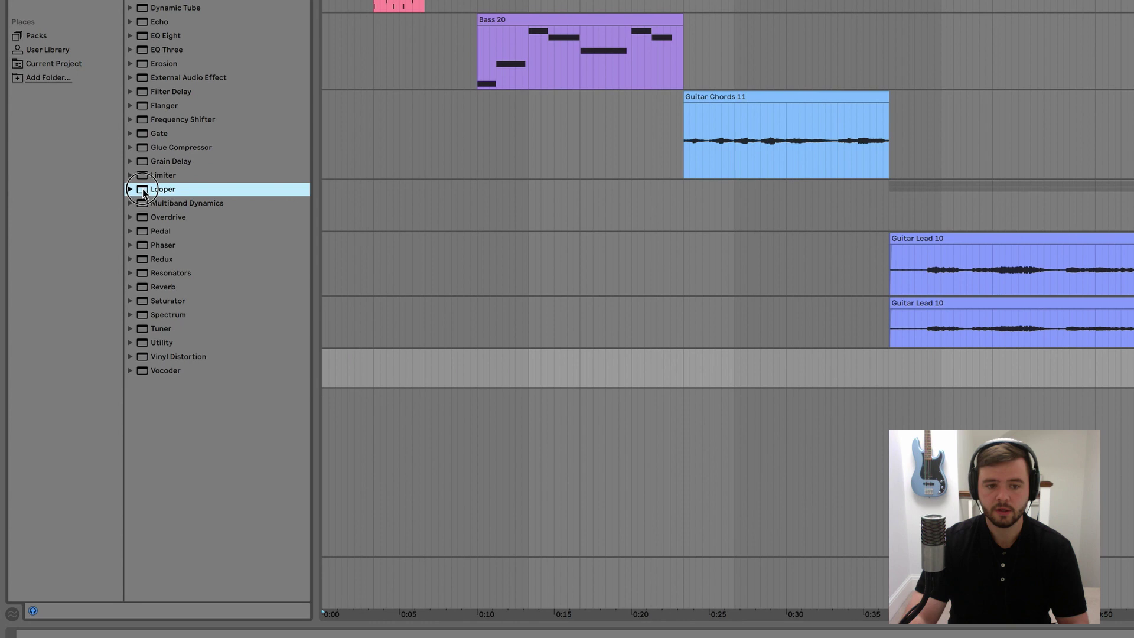
{"action": "left_click_drag", "start_coordinate": [143, 192], "coordinate": [497, 372]}
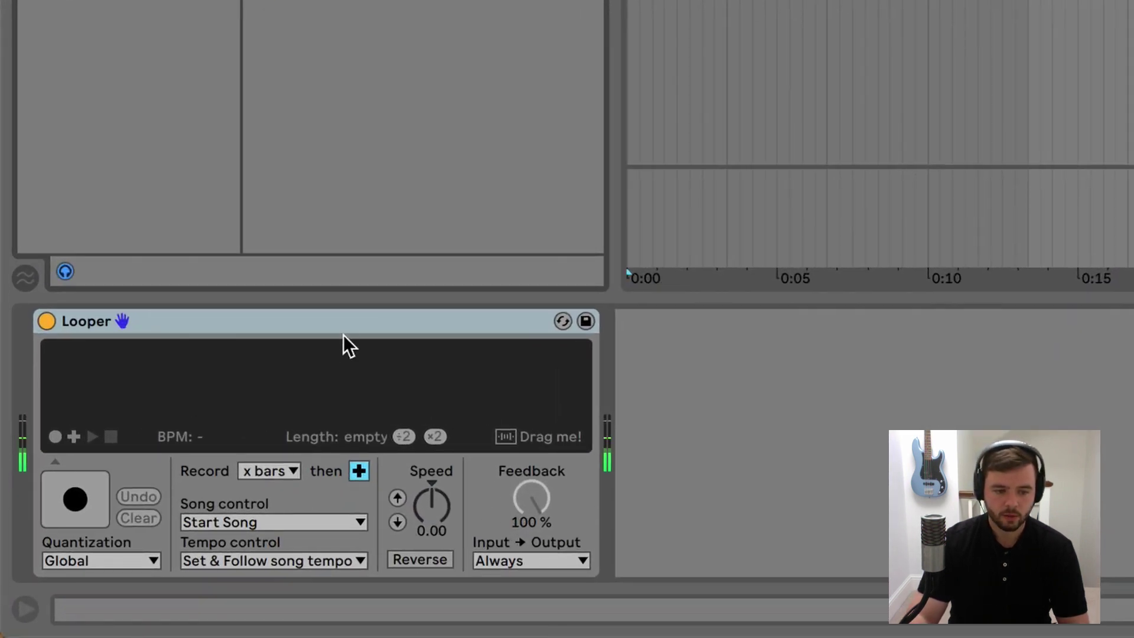
{"action": "left_click", "coordinate": [342, 331]}
{"action": "key", "text": "Delete"}
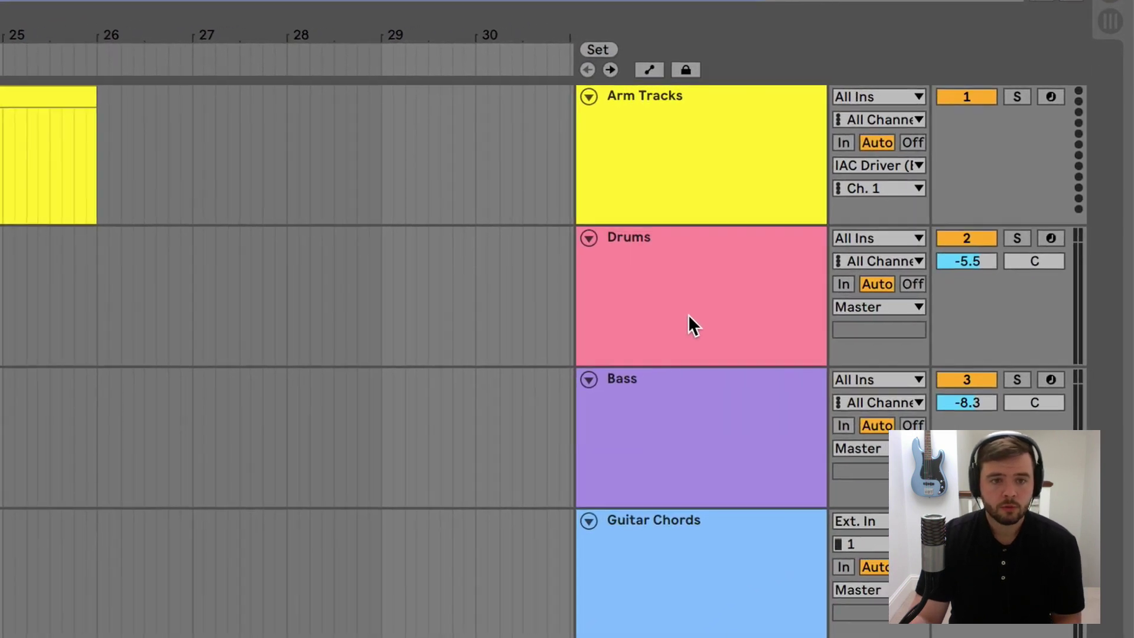
Arm Drums, turn on Automation Mode, and point the Drums lane at Looper's State parameter
{"action": "left_click", "coordinate": [879, 206]}
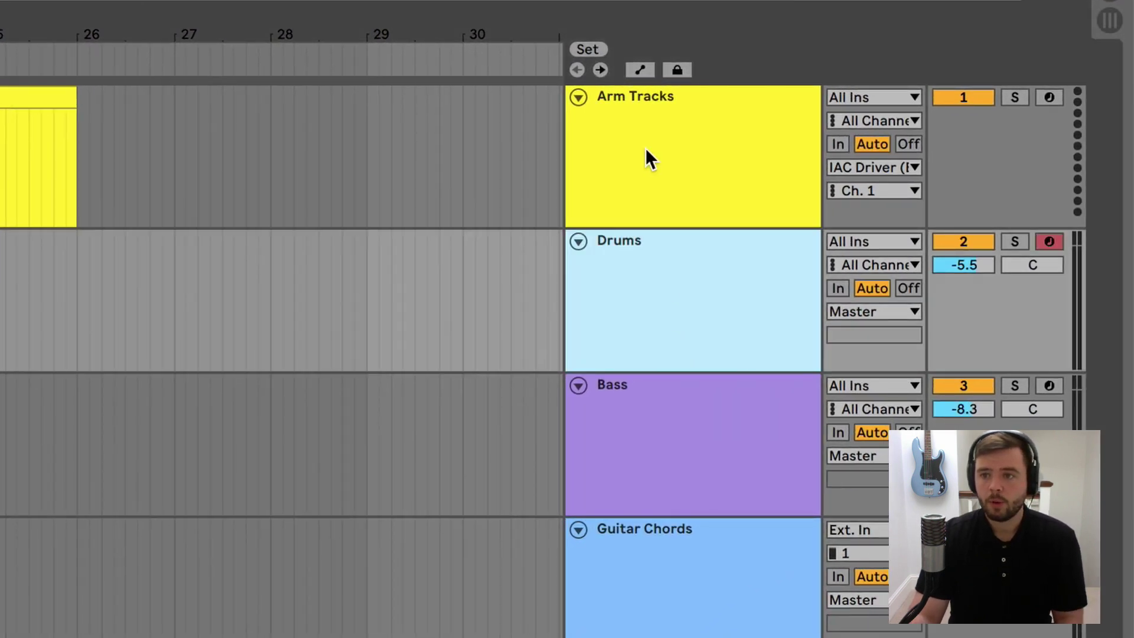
{"action": "left_click", "coordinate": [639, 69]}
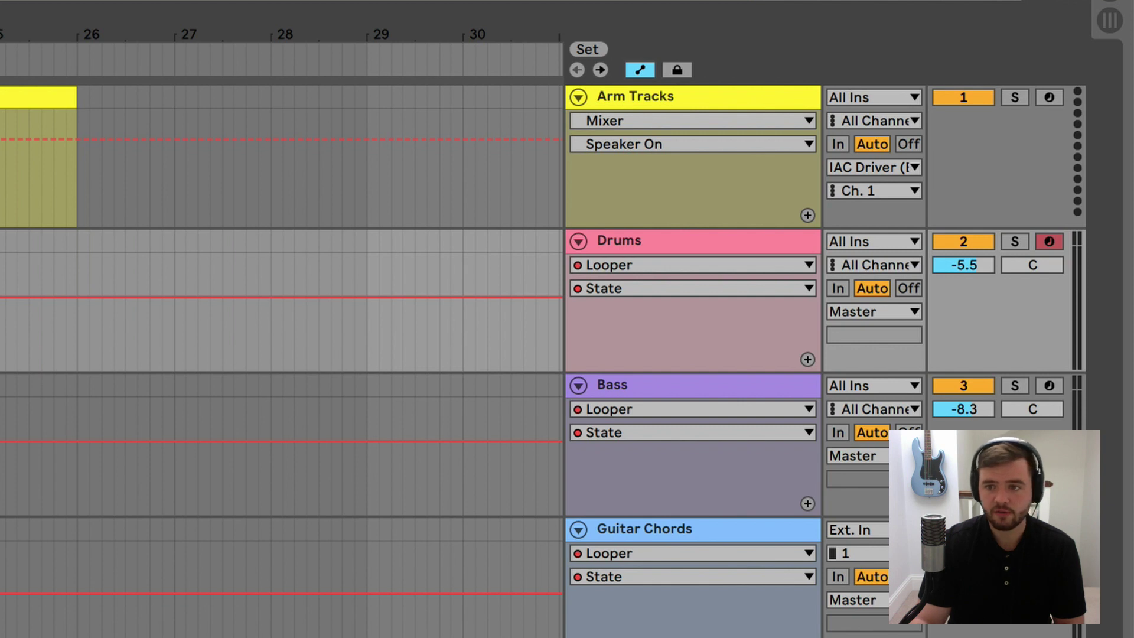
{"action": "left_click", "coordinate": [671, 263]}
{"action": "left_click", "coordinate": [594, 552]}
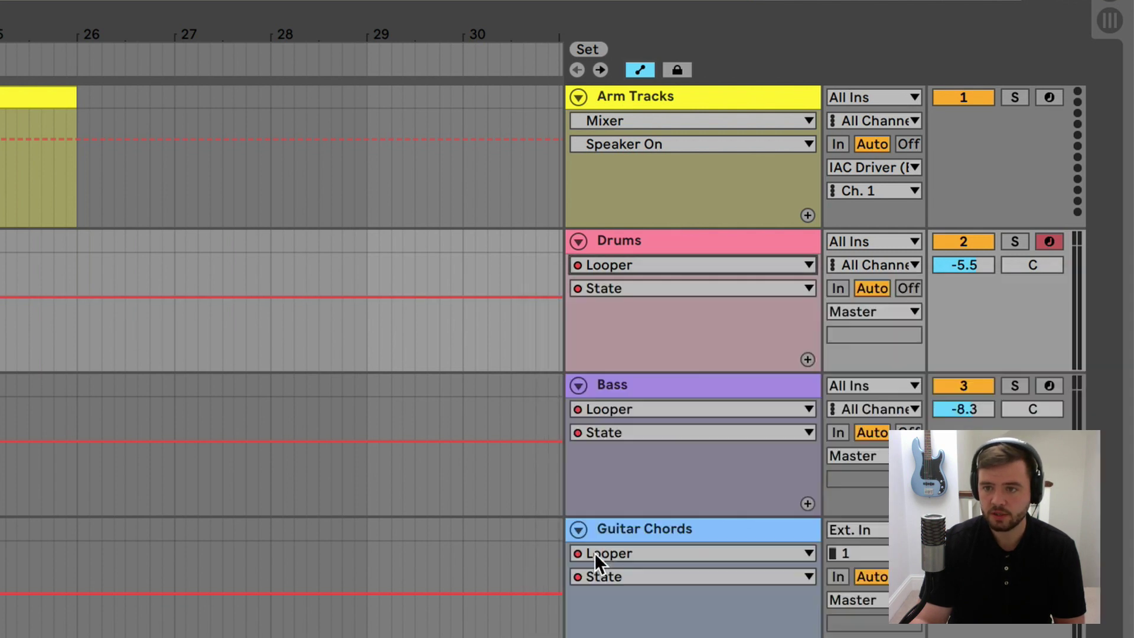
{"action": "left_click", "coordinate": [657, 292]}
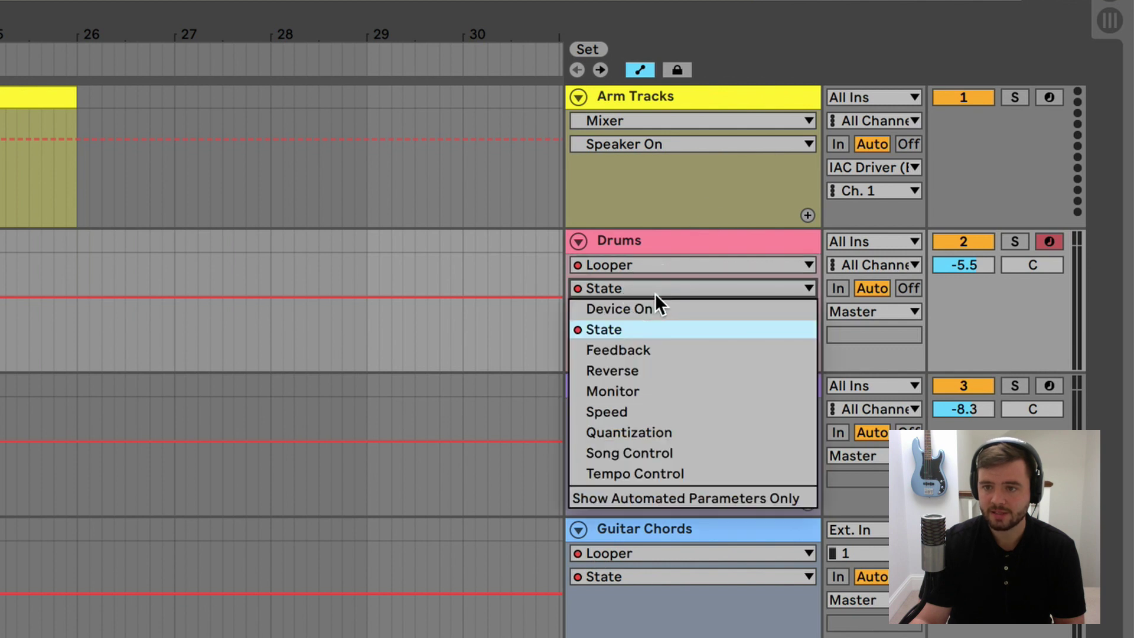
{"action": "left_click", "coordinate": [618, 330]}
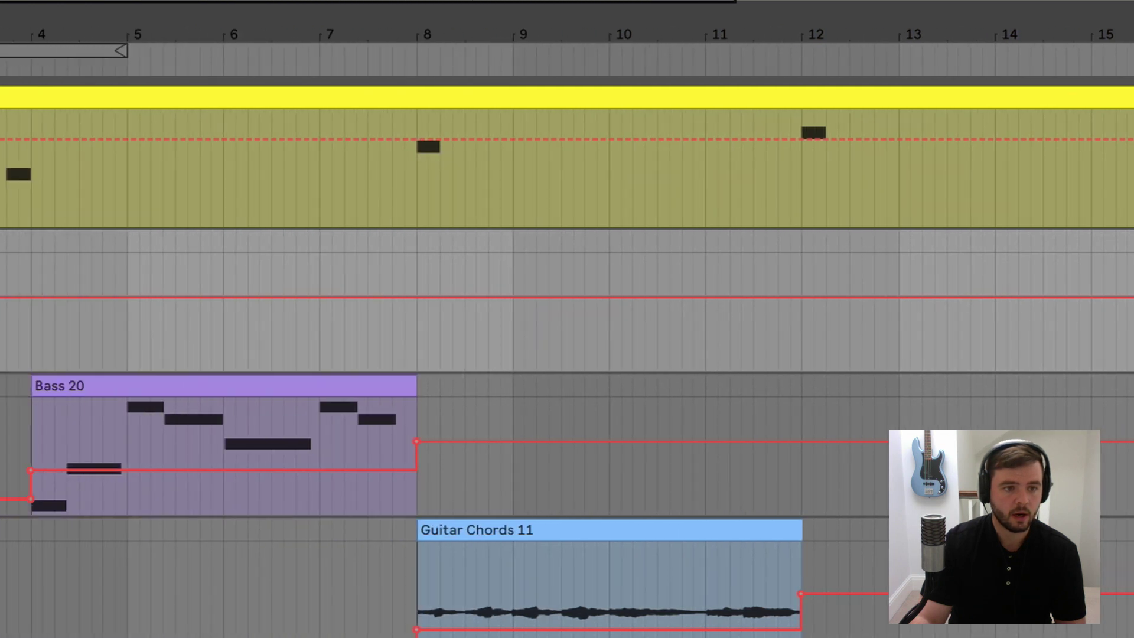
Raise the Drums Looper State breakpoint from Stop to Record and start playback
{"action": "left_click_drag", "start_coordinate": [100, 354], "coordinate": [103, 328]}
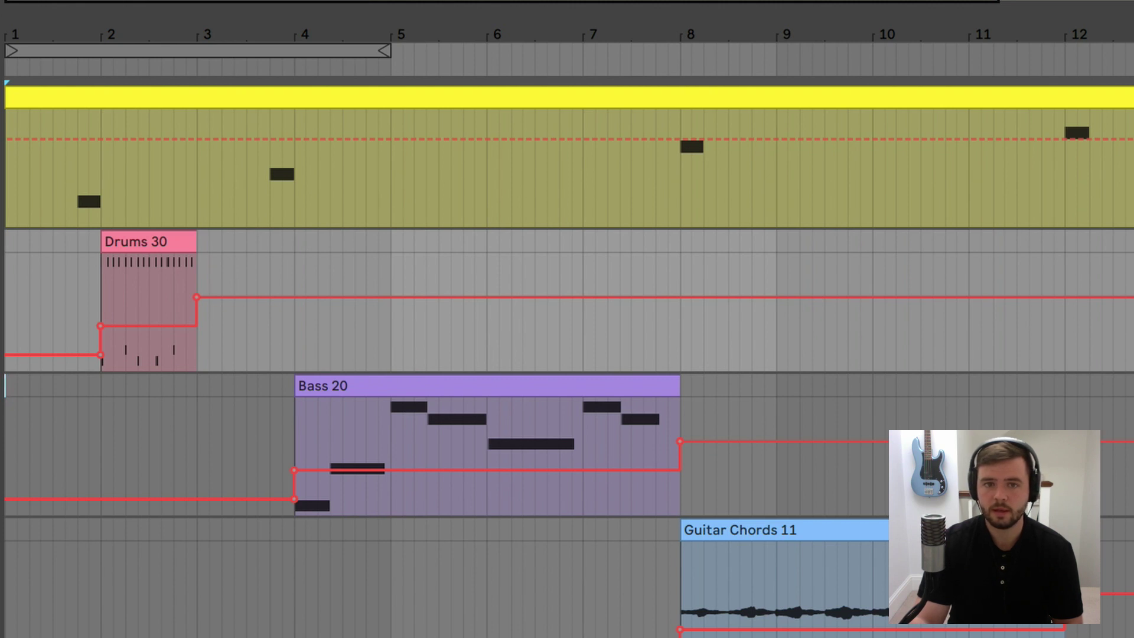
{"action": "key", "text": "space"}
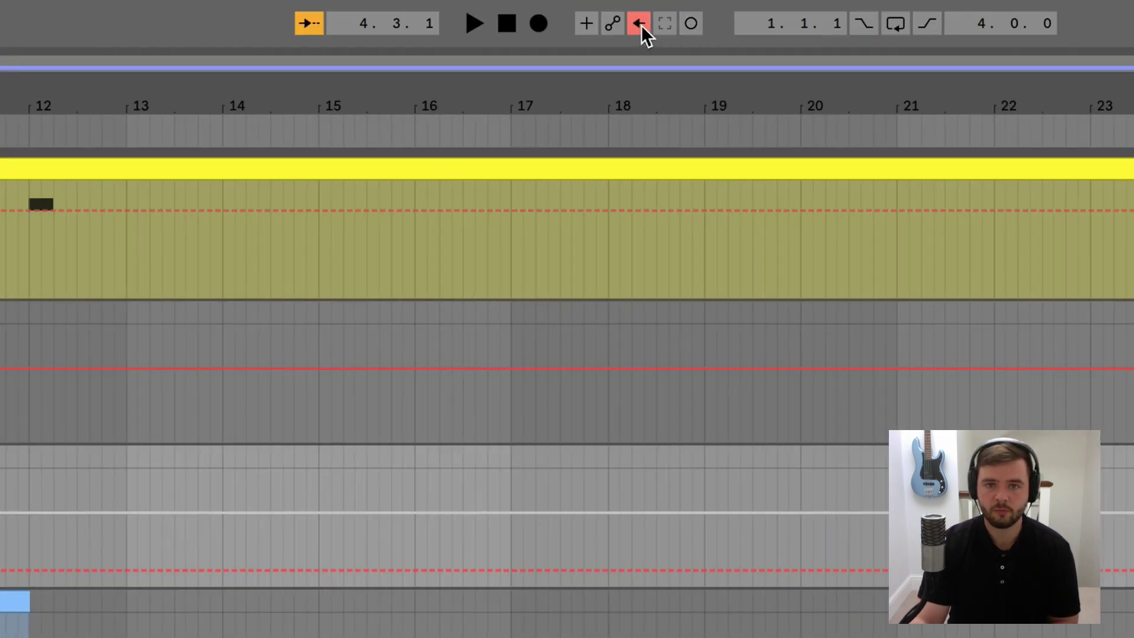
{"action": "left_click", "coordinate": [640, 25]}
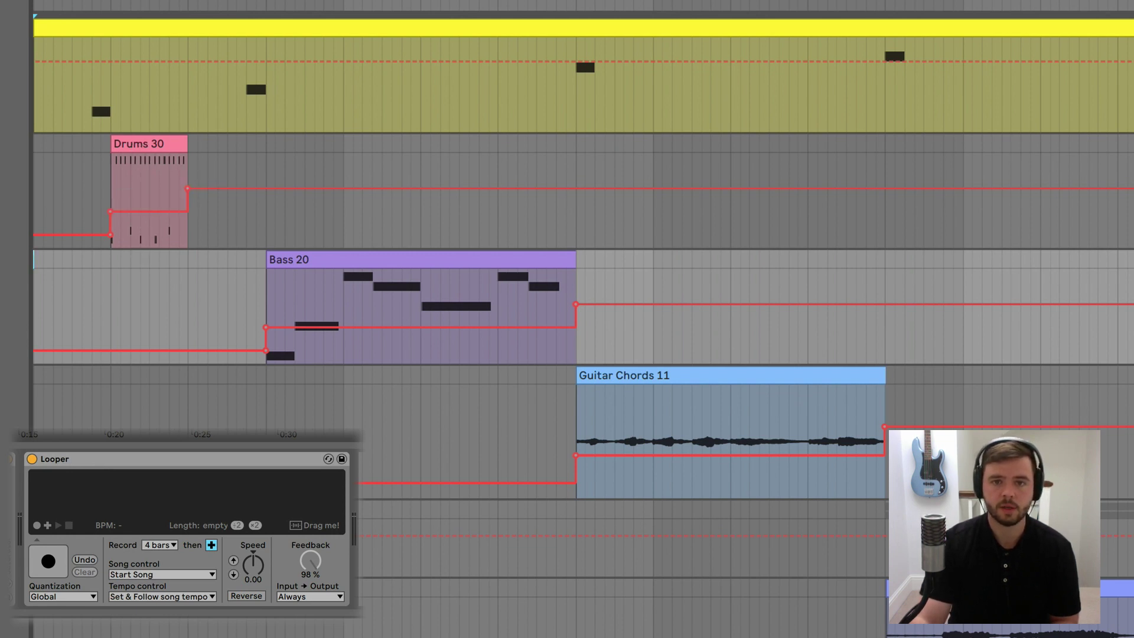
Start arrangement playback so the Drums Looper begins recording at its automation cue
{"action": "key", "text": "space"}
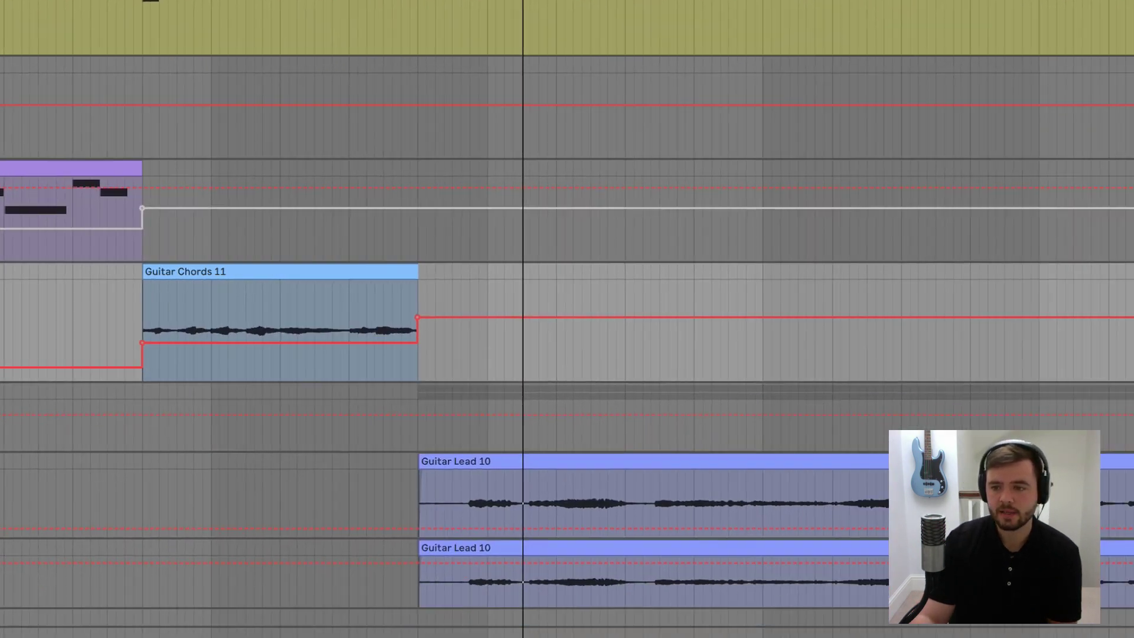
{"action": "key", "text": "a"}
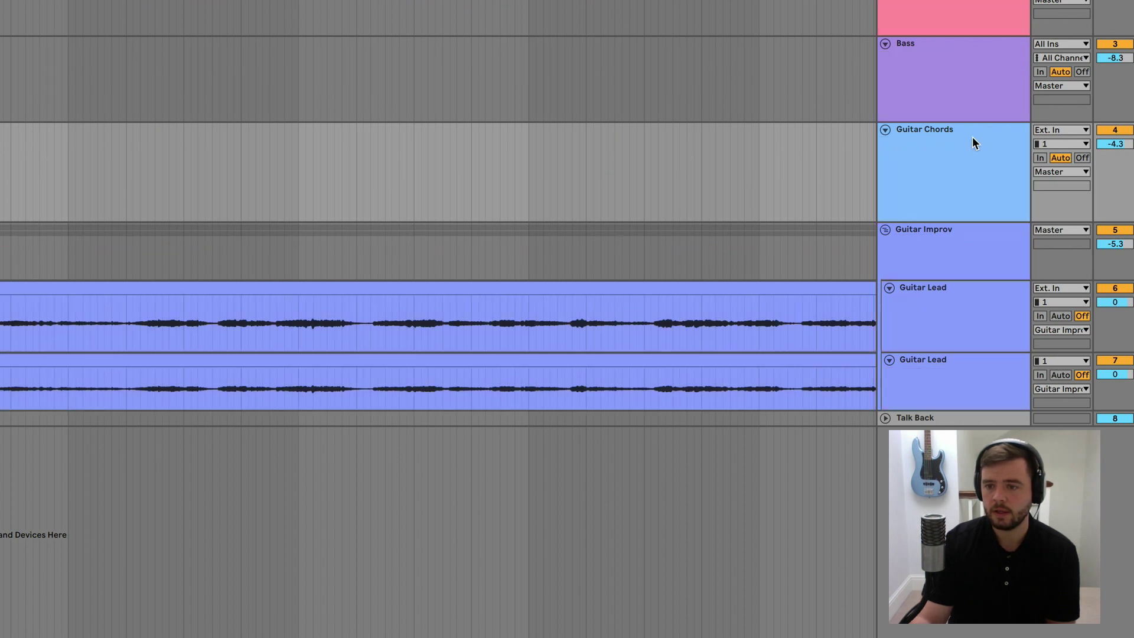
{"action": "left_click", "coordinate": [940, 264]}
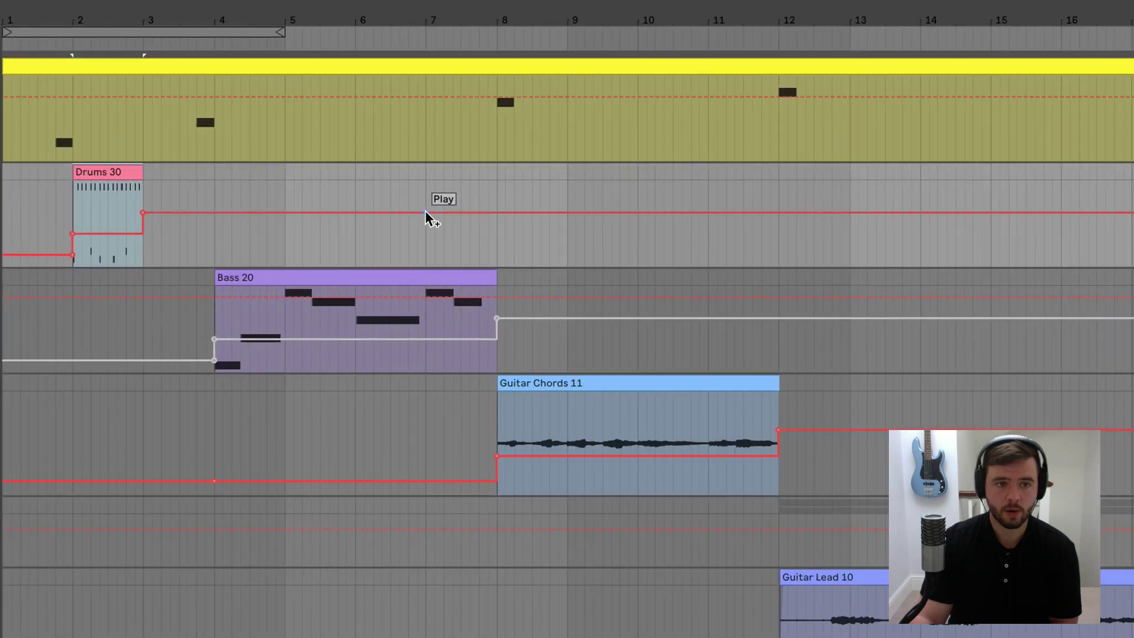
Add Drums State breakpoints setting Stop at bar 7 and Play at bar 8
{"action": "left_click", "coordinate": [426, 212]}
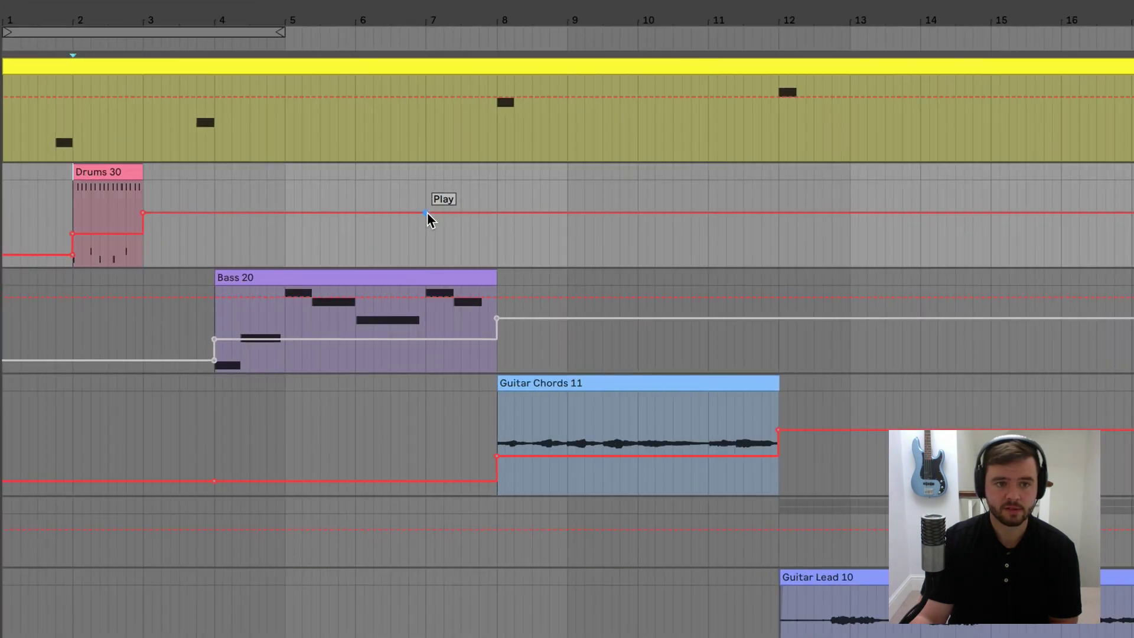
{"action": "left_click_drag", "start_coordinate": [434, 212], "coordinate": [426, 255]}
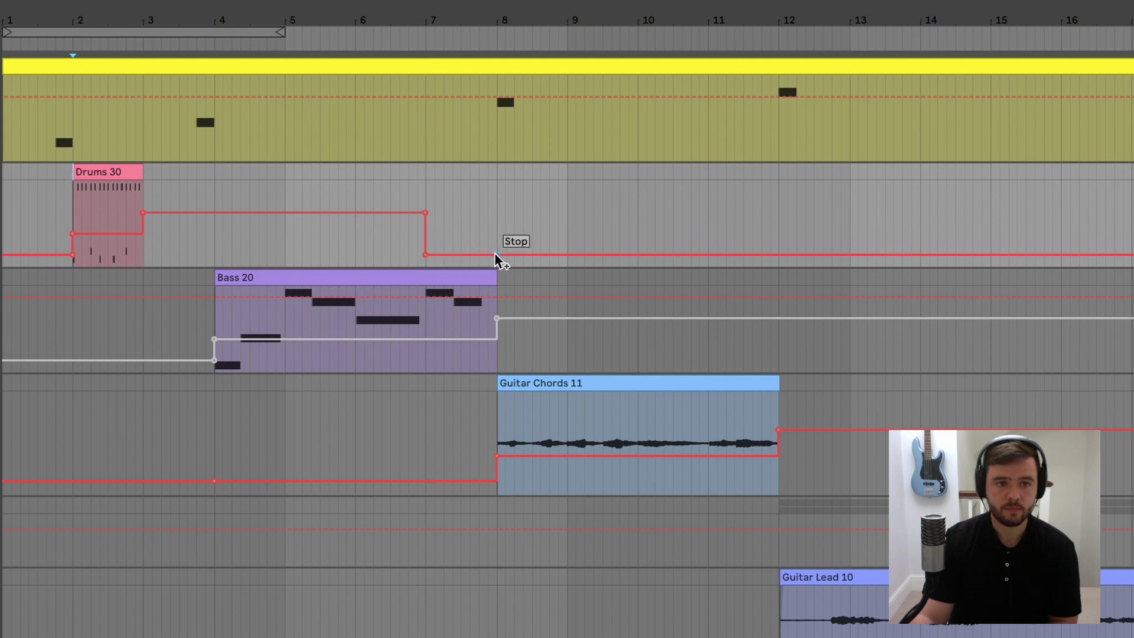
{"action": "left_click_drag", "start_coordinate": [498, 254], "coordinate": [496, 213]}
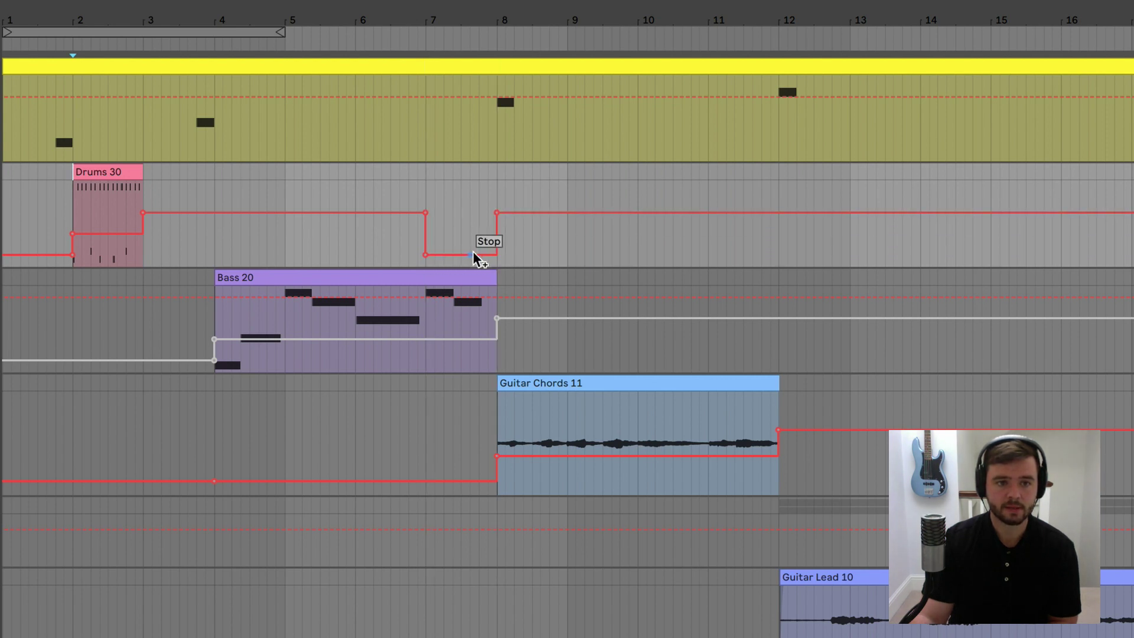
Play from just before bar 7, then re-enable the overridden automation
{"action": "left_click", "coordinate": [409, 240]}
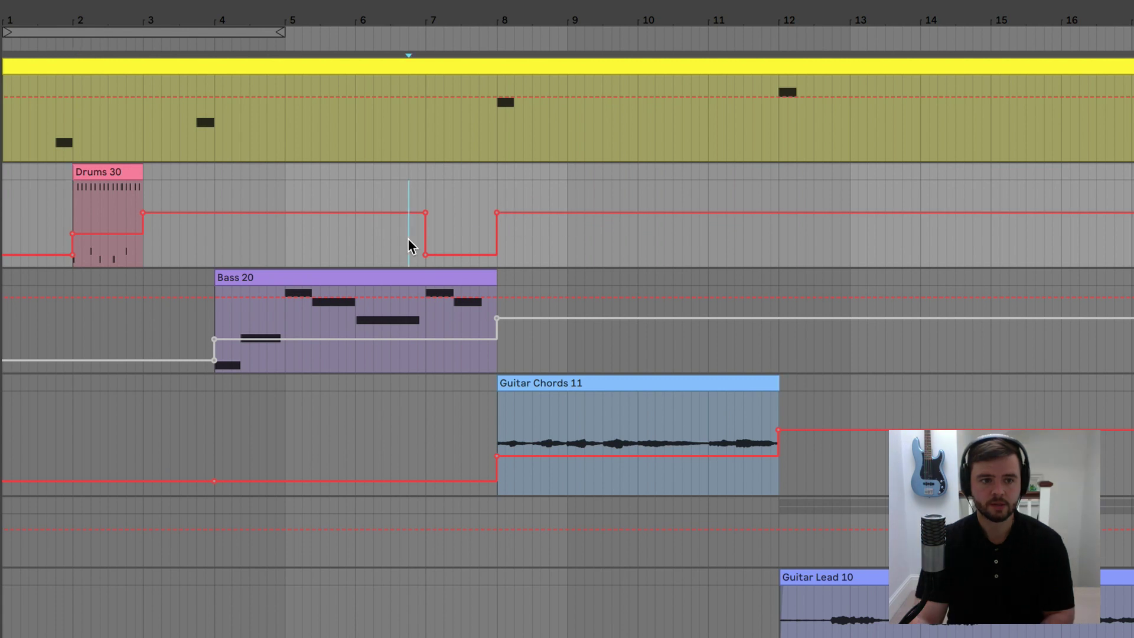
{"action": "left_click", "coordinate": [106, 195]}
{"action": "key", "text": "space"}
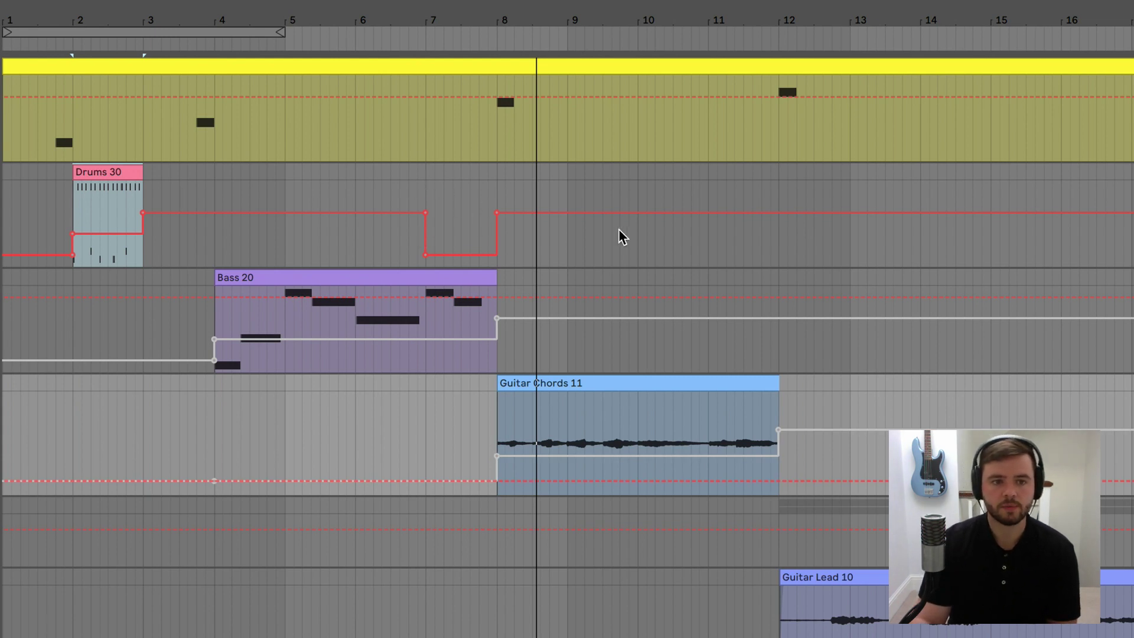
{"action": "left_click", "coordinate": [555, 30]}
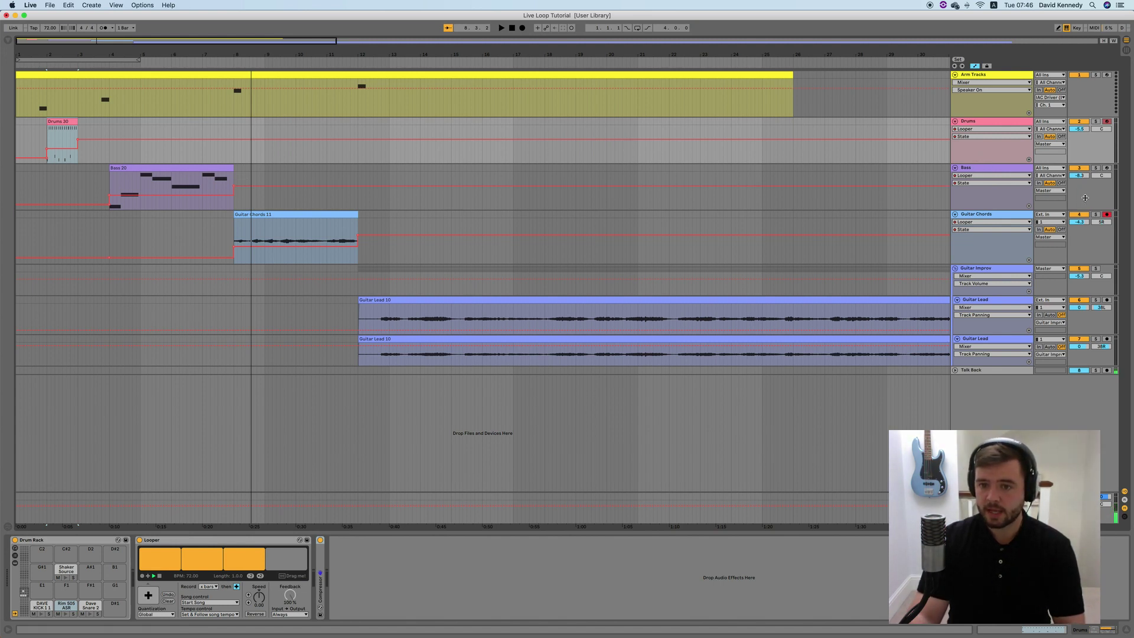
Show the Bass track's devices and expand, then collapse, the Saturator
{"action": "left_click", "coordinate": [993, 171]}
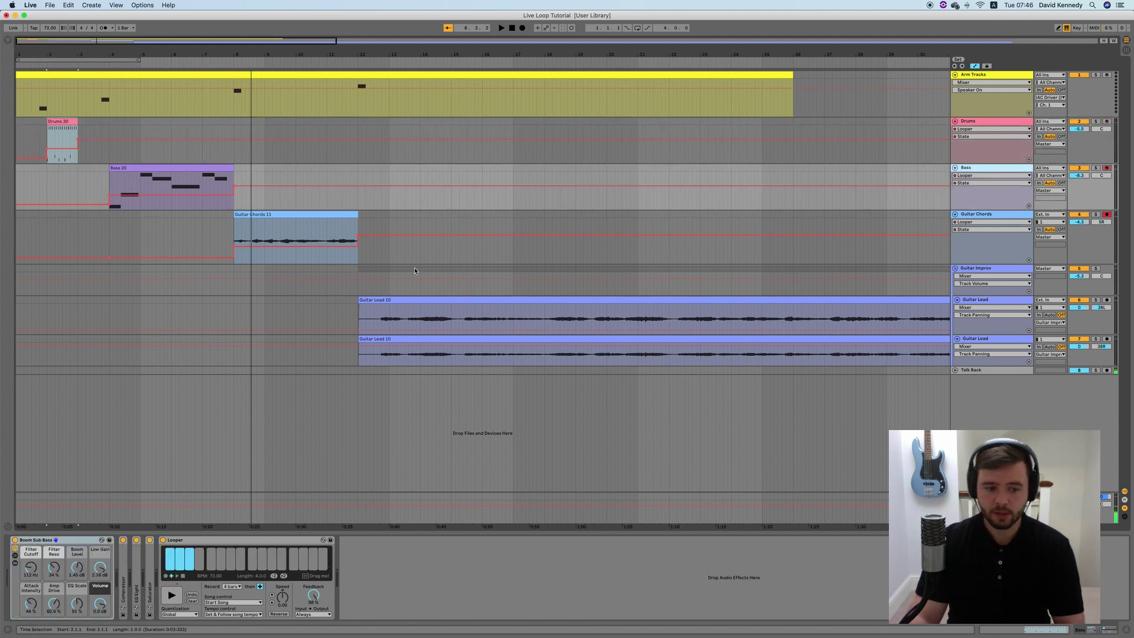
{"action": "double_click", "coordinate": [148, 592]}
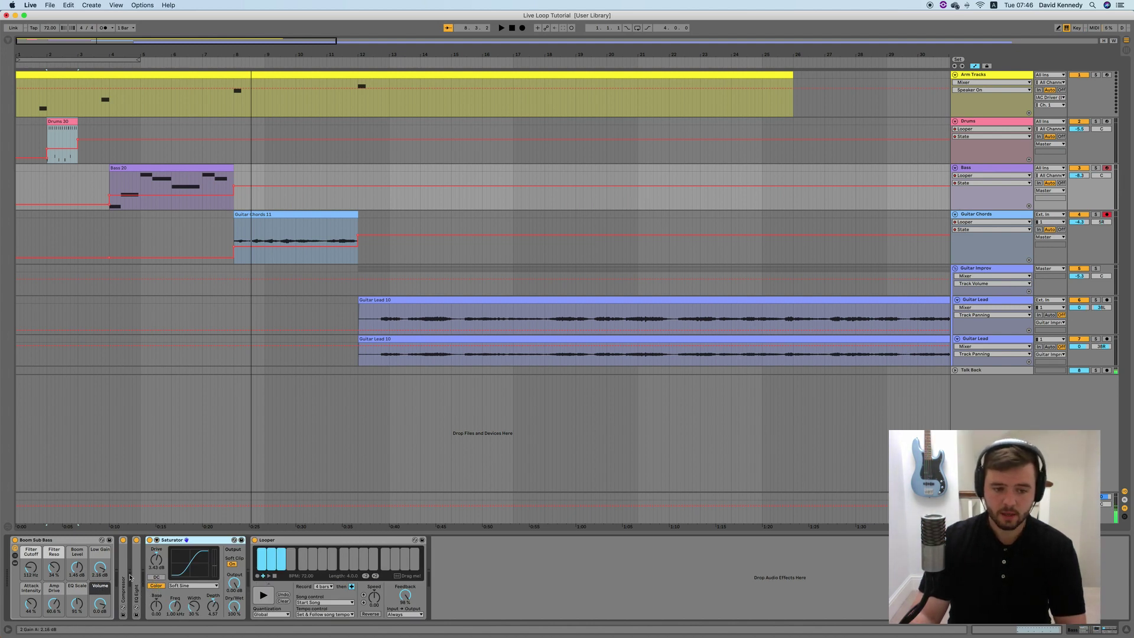
{"action": "double_click", "coordinate": [177, 540]}
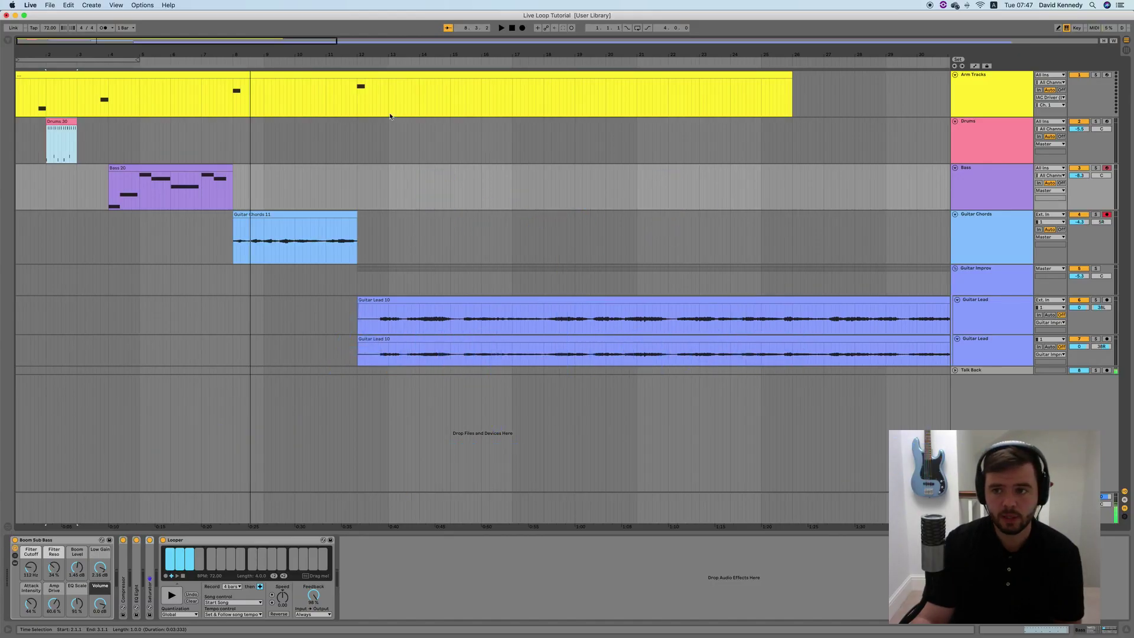
Select Arm Tracks, arm Drums, and play from the start so its Looper records
{"action": "left_click", "coordinate": [1000, 90]}
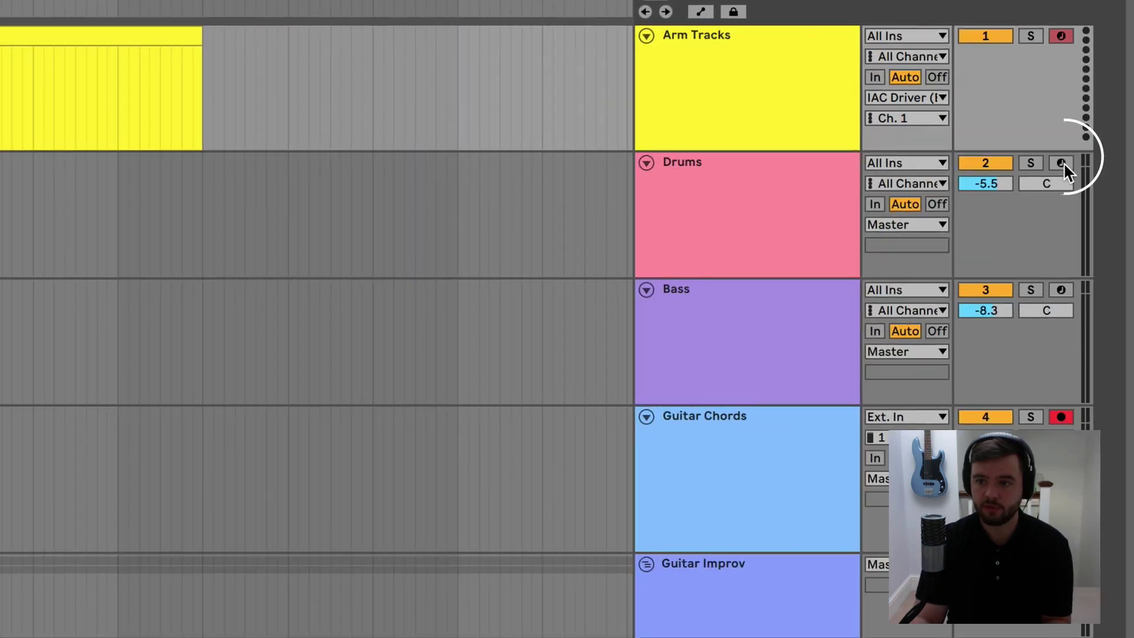
{"action": "left_click", "coordinate": [1061, 161]}
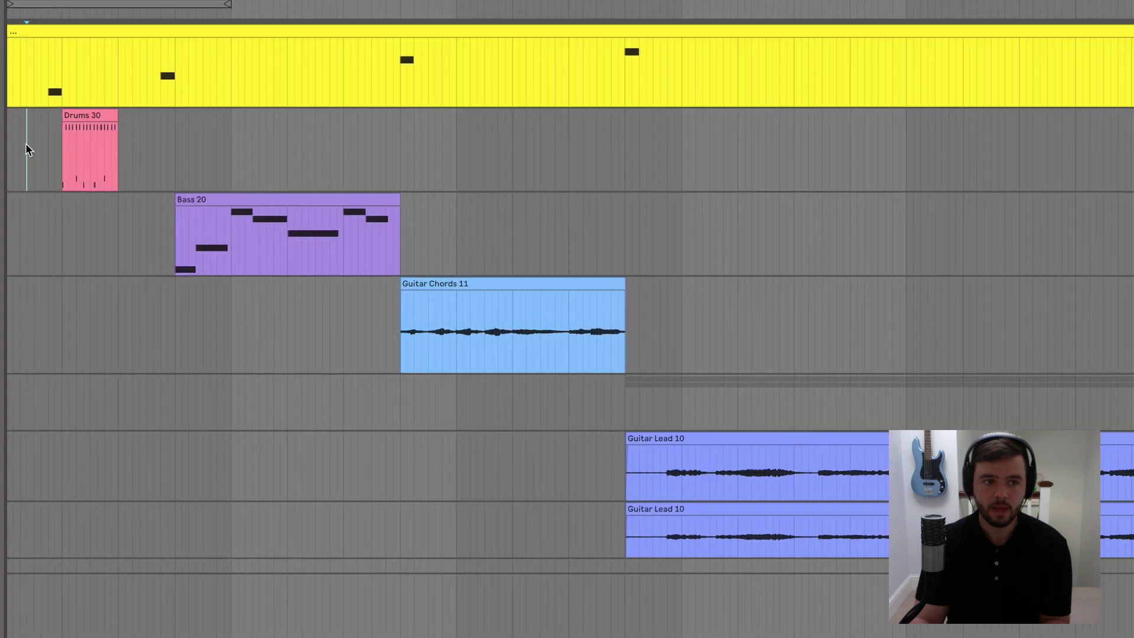
{"action": "left_click", "coordinate": [27, 144]}
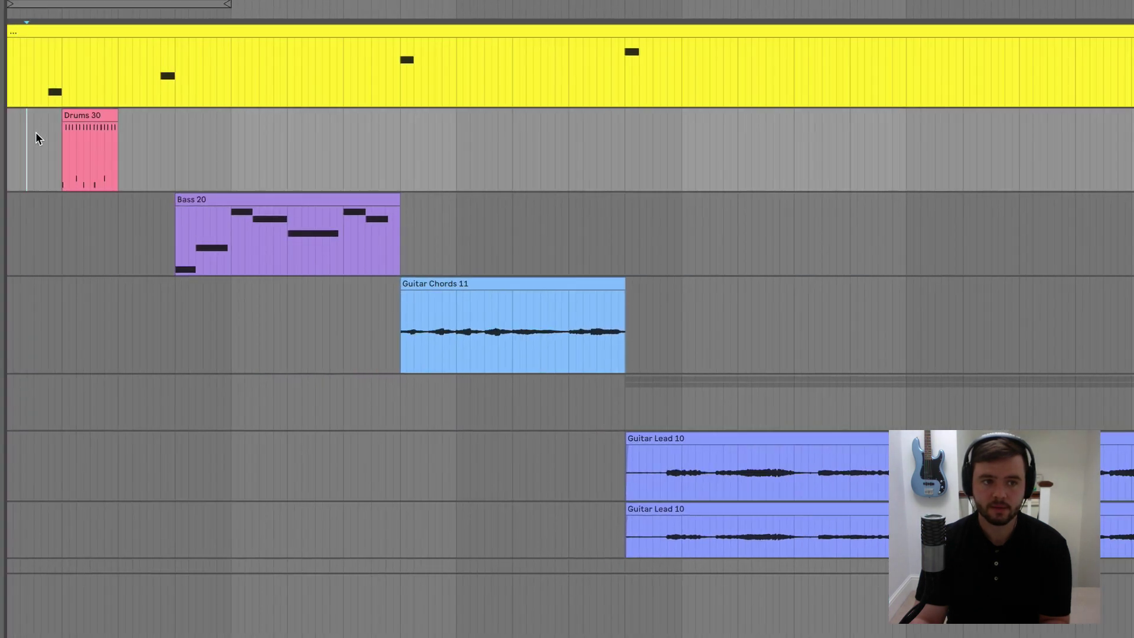
{"action": "key", "text": "space"}
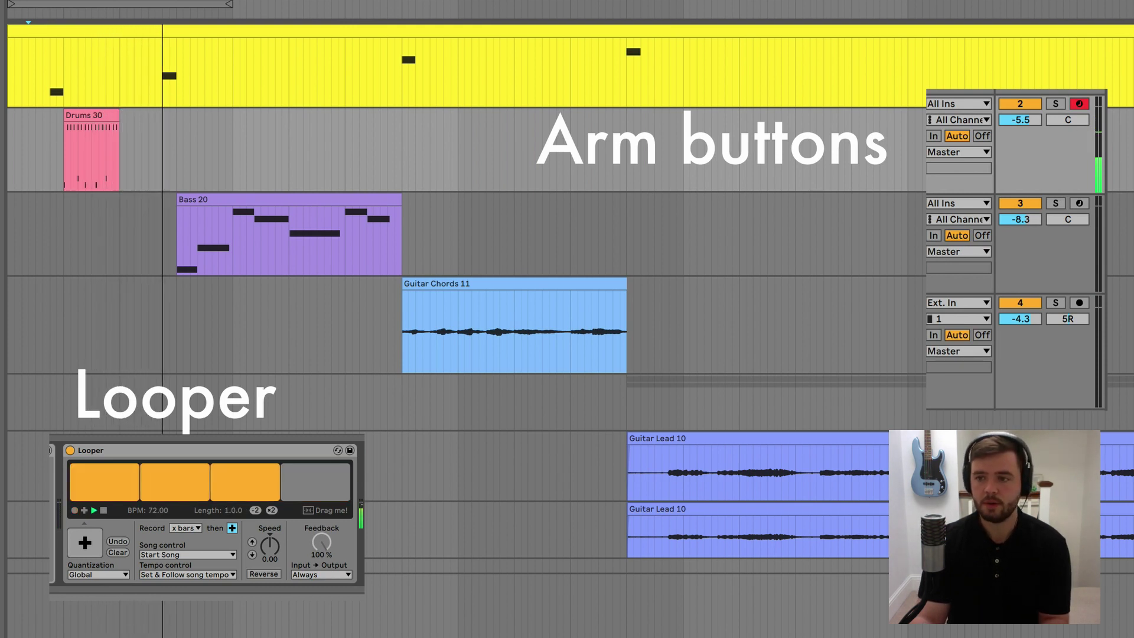
Arm Bass, then Drums, then Guitar Chords in turn, showing exclusive arming
{"action": "left_click", "coordinate": [1079, 203]}
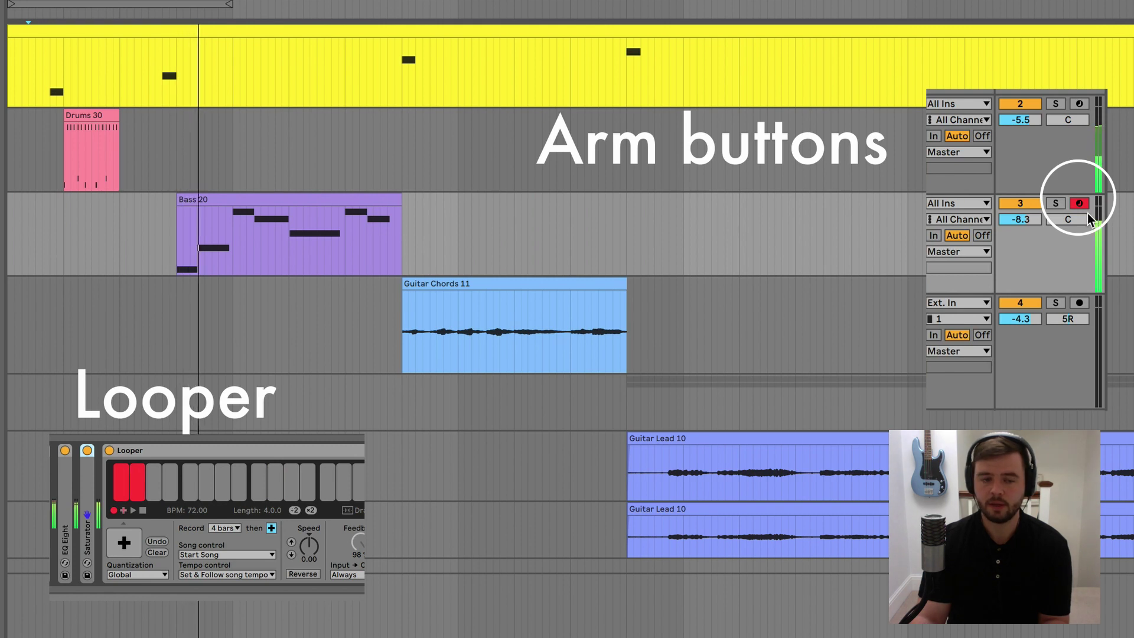
{"action": "left_click", "coordinate": [380, 152]}
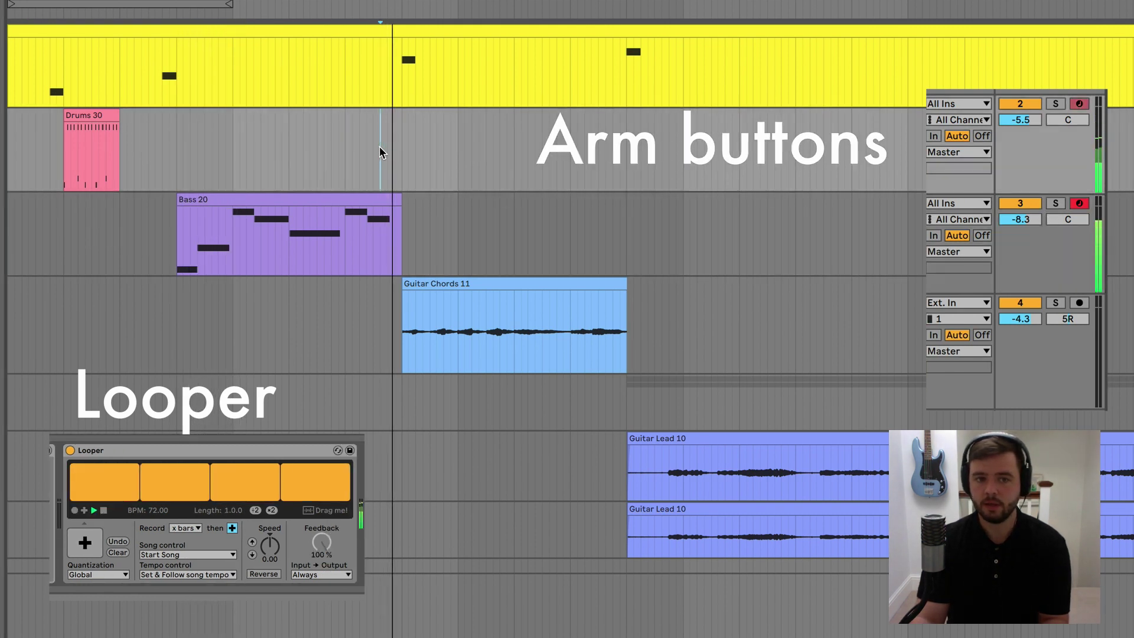
{"action": "left_click", "coordinate": [687, 277]}
{"action": "left_click", "coordinate": [1068, 308]}
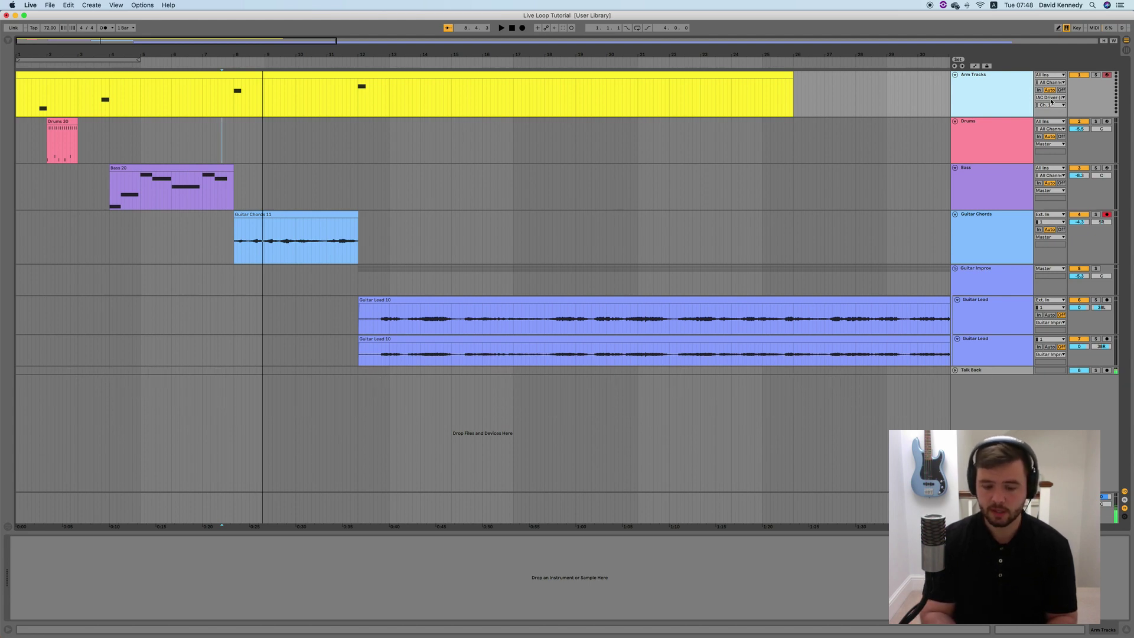
Launch Audio MIDI Setup by searching 'Audio' and show the MIDI Studio window
{"action": "key", "text": "super+space"}
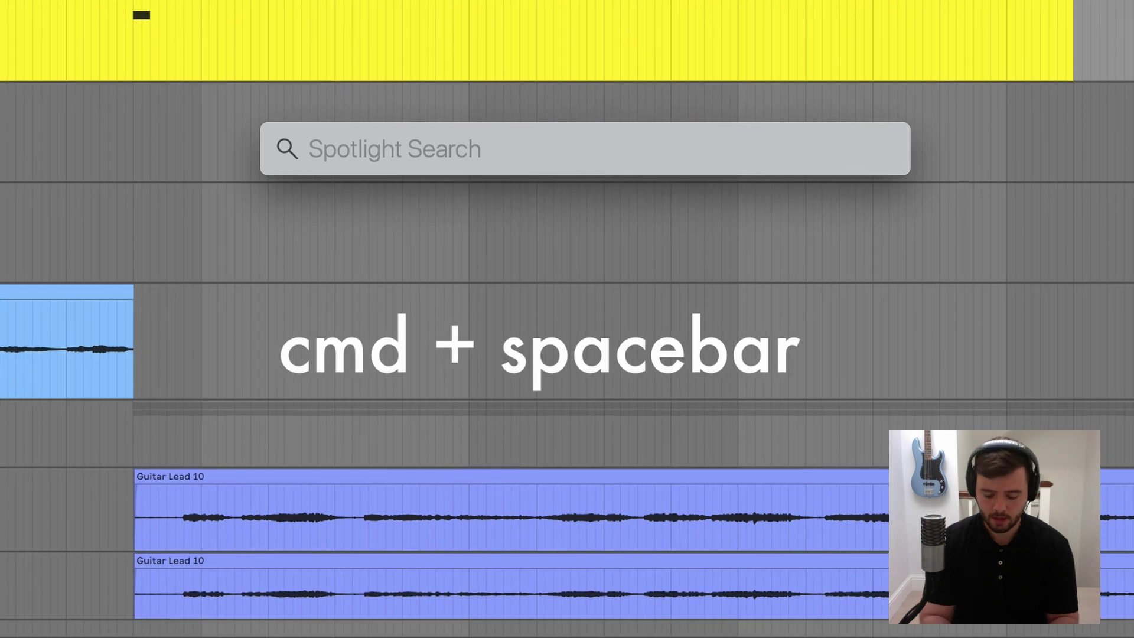
{"action": "type", "text": "Audio"}
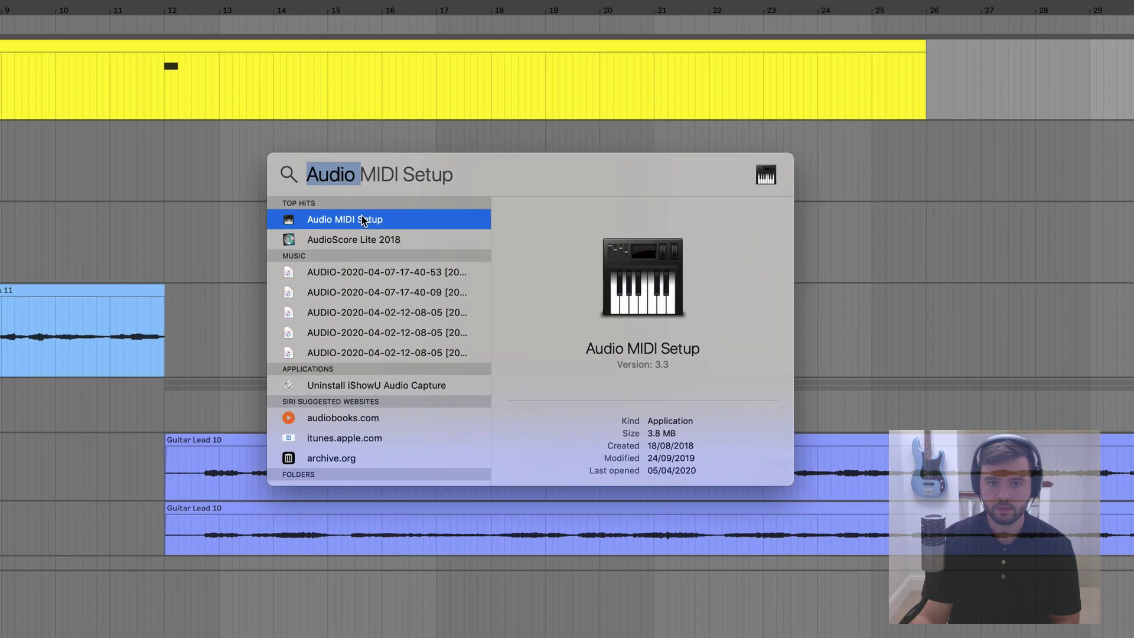
{"action": "left_click", "coordinate": [381, 206]}
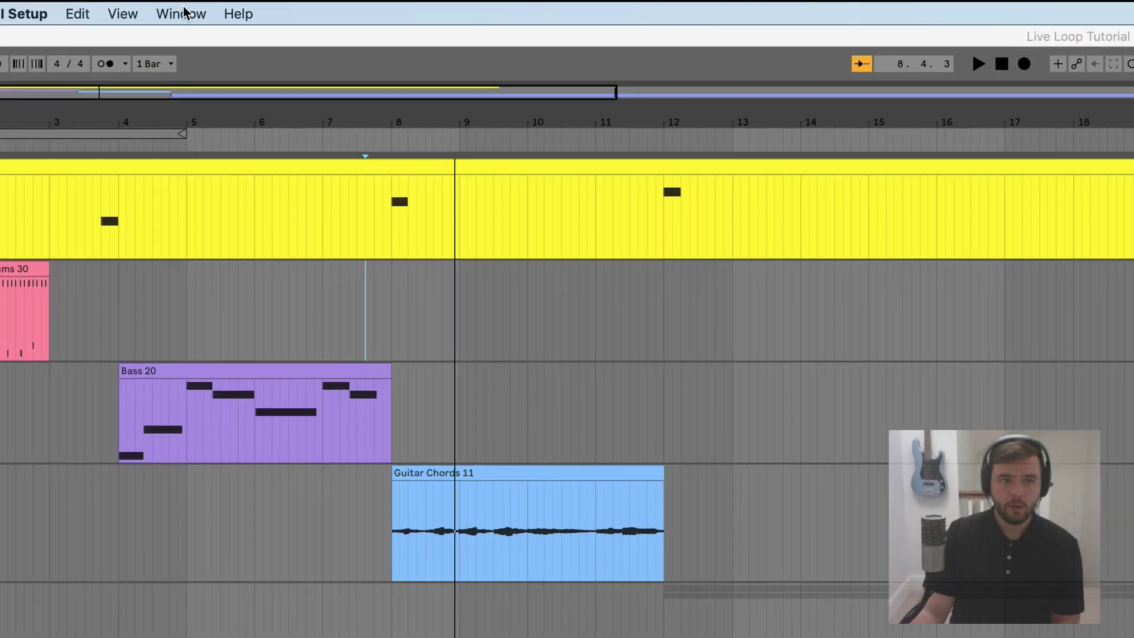
{"action": "left_click", "coordinate": [183, 12]}
{"action": "left_click", "coordinate": [426, 72]}
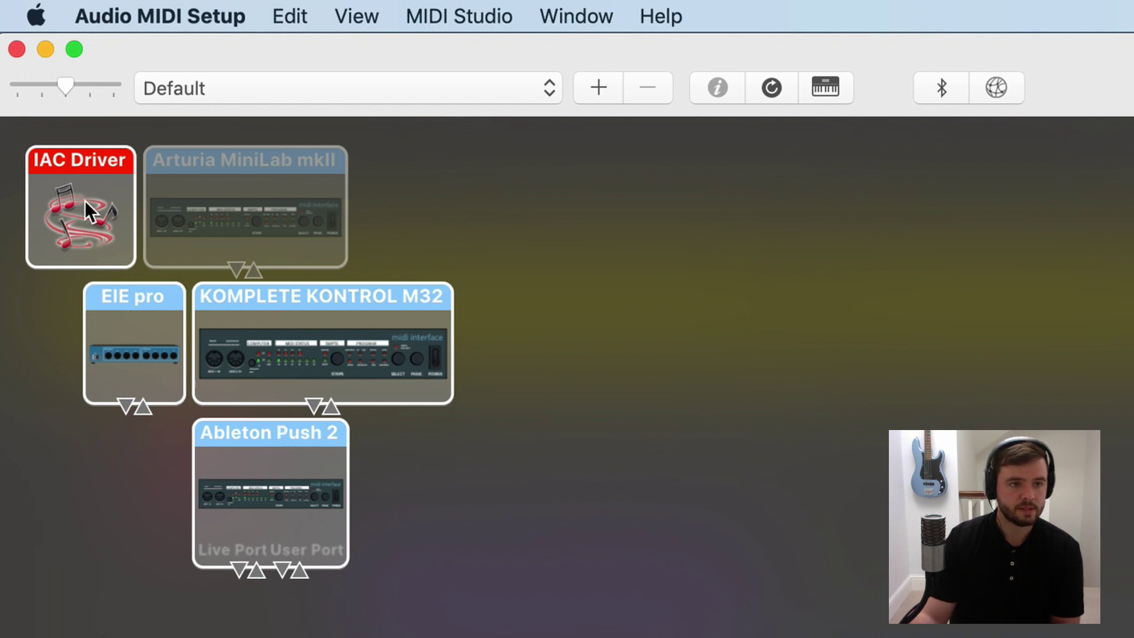
Open IAC Driver properties to confirm it is online with Bus 1, then close both windows
{"action": "left_click", "coordinate": [69, 199]}
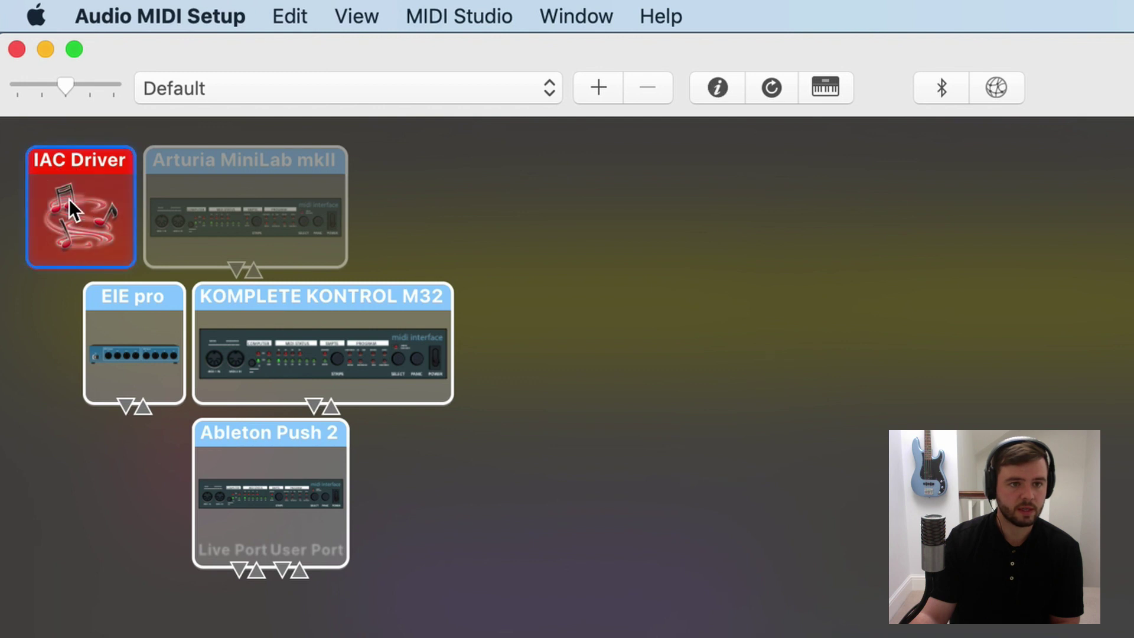
{"action": "double_click", "coordinate": [69, 200]}
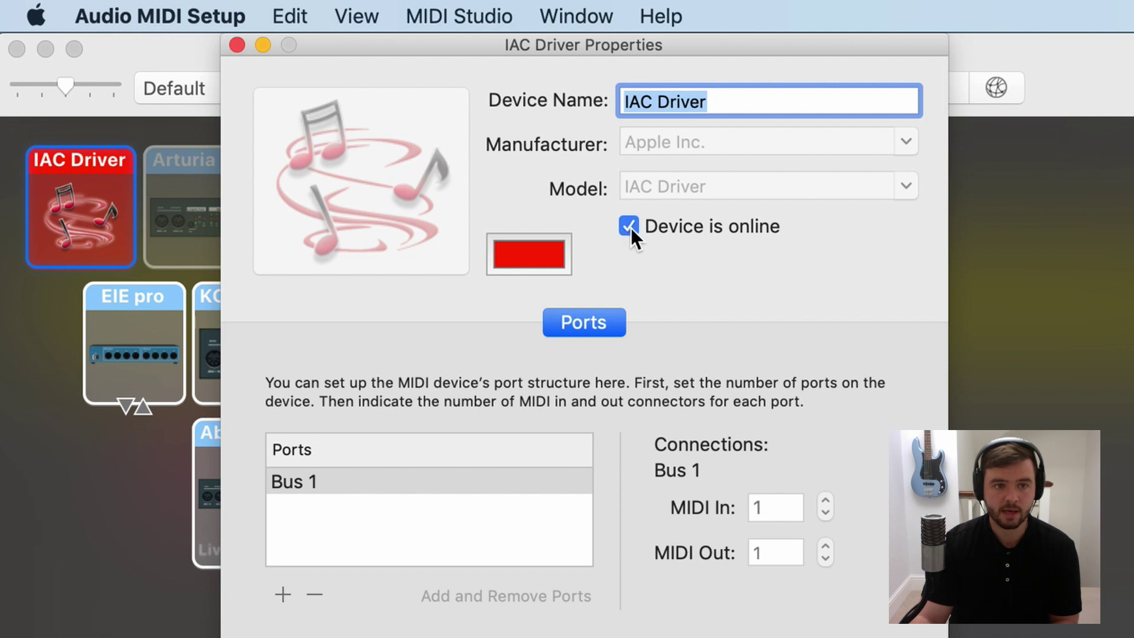
{"action": "left_click", "coordinate": [238, 46]}
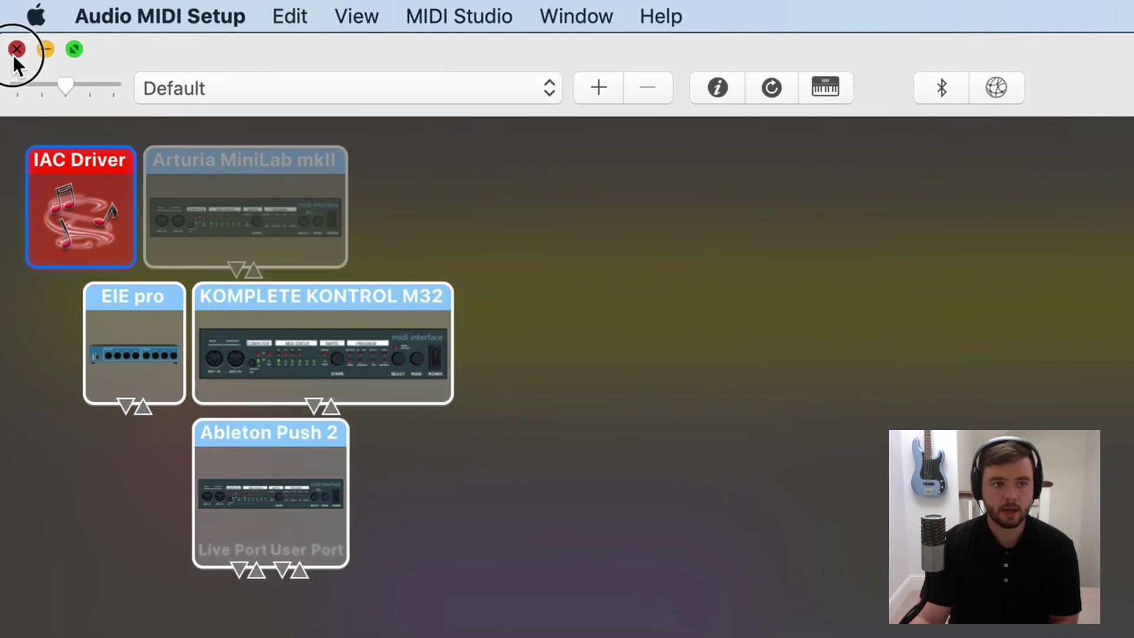
{"action": "left_click", "coordinate": [15, 52]}
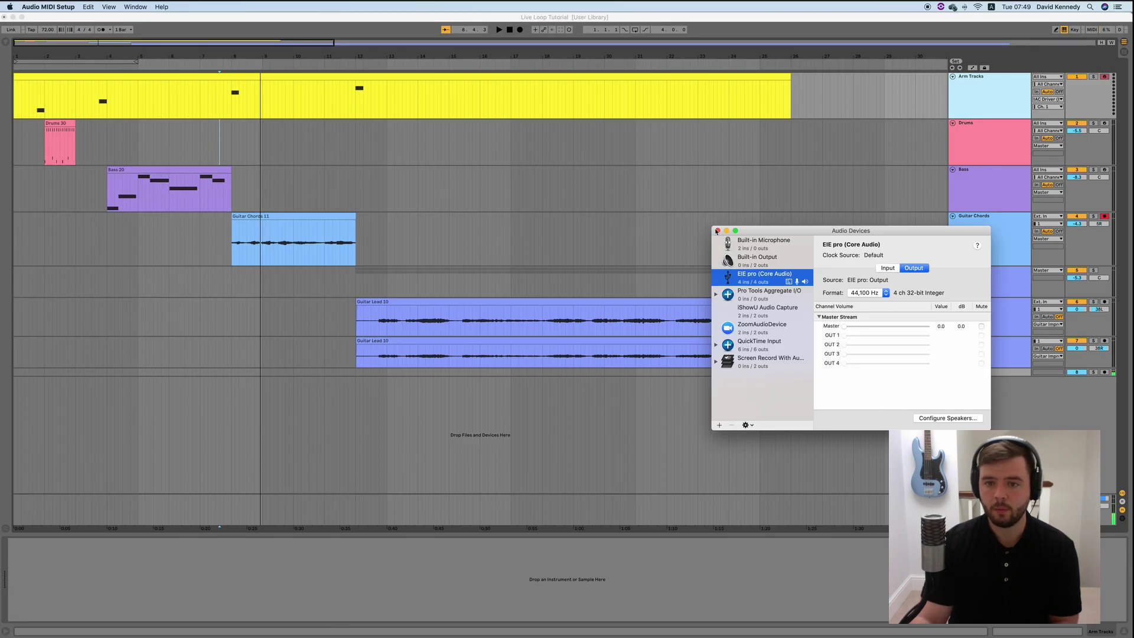
Back in Live, check the IAC Driver (Bus 1) ports in Link/MIDI preferences, then close them
{"action": "left_click", "coordinate": [718, 231]}
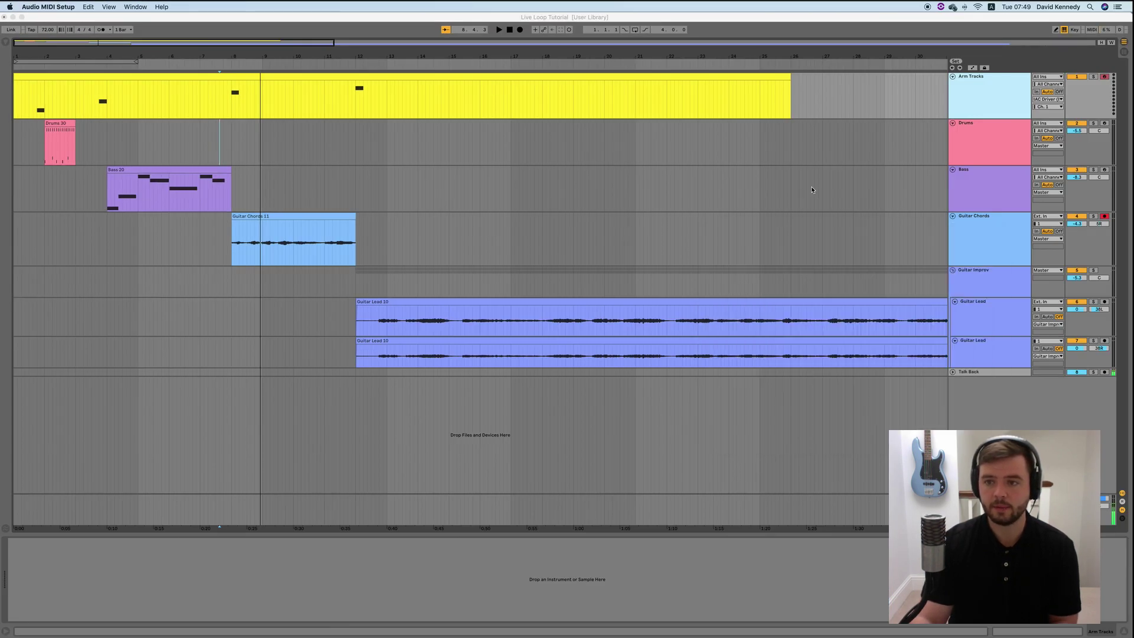
{"action": "left_click", "coordinate": [898, 107]}
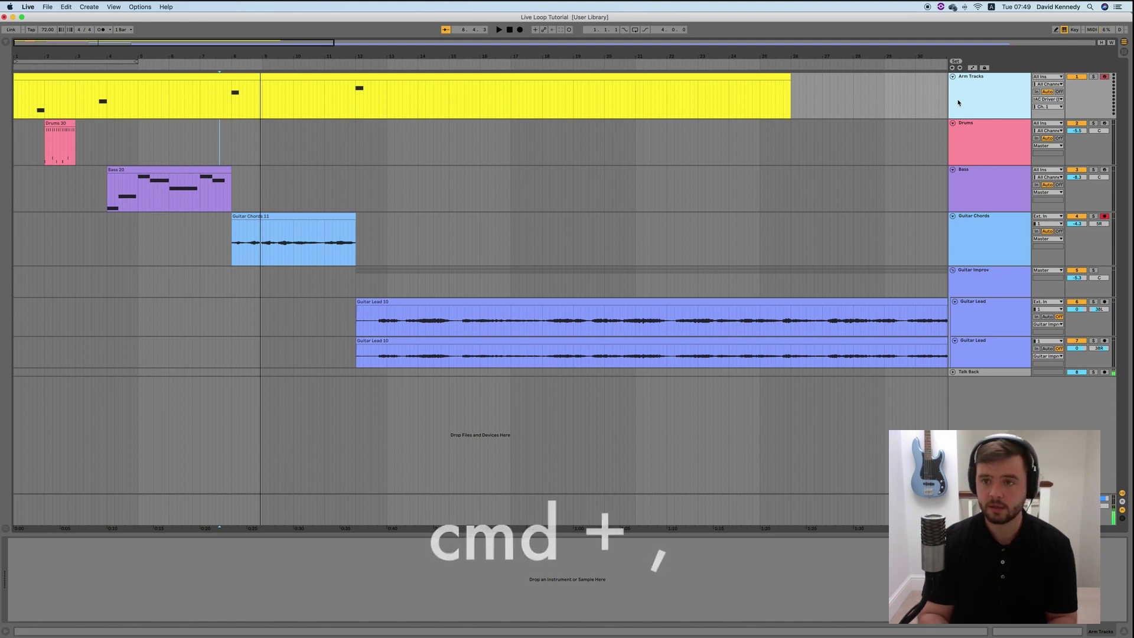
{"action": "key", "text": "super+comma"}
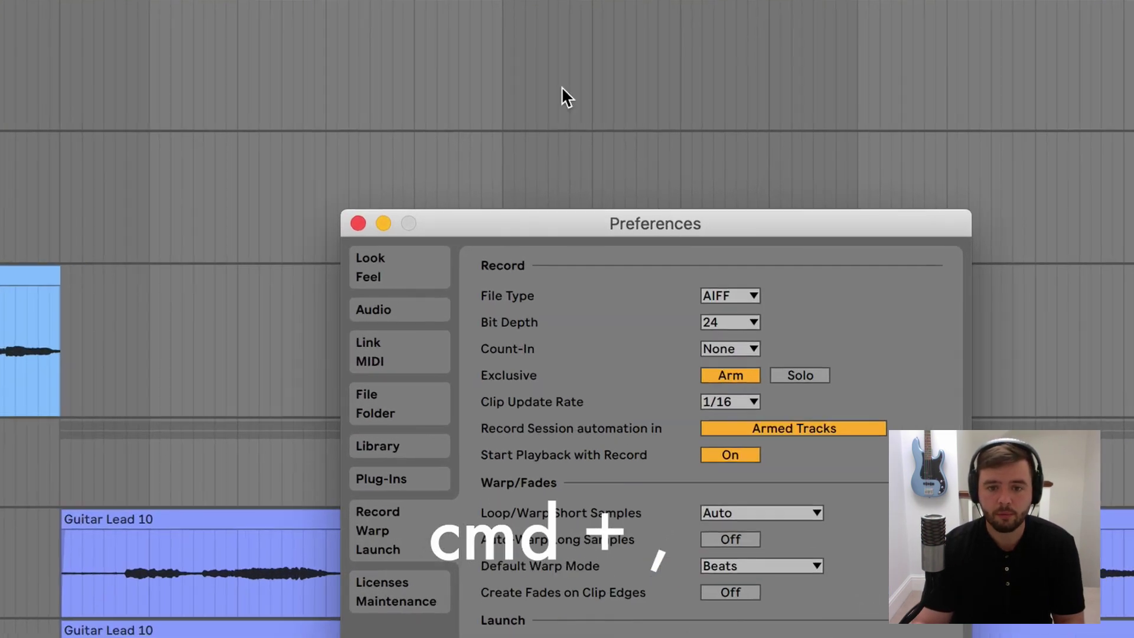
{"action": "left_click_drag", "start_coordinate": [633, 224], "coordinate": [553, 77]}
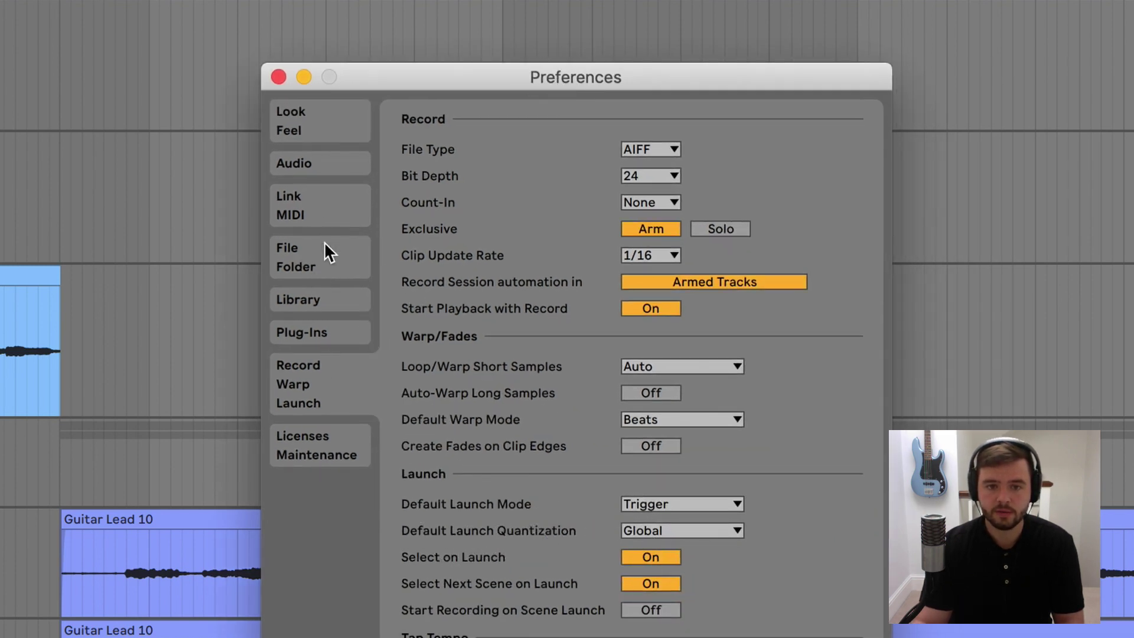
{"action": "left_click", "coordinate": [325, 203]}
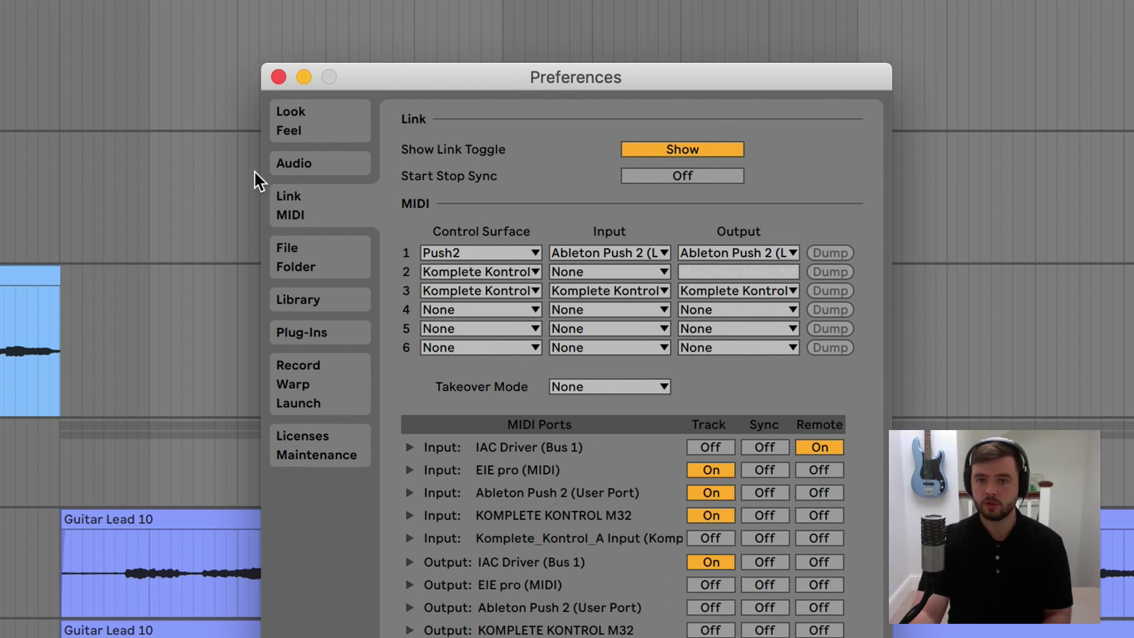
{"action": "left_click", "coordinate": [278, 77]}
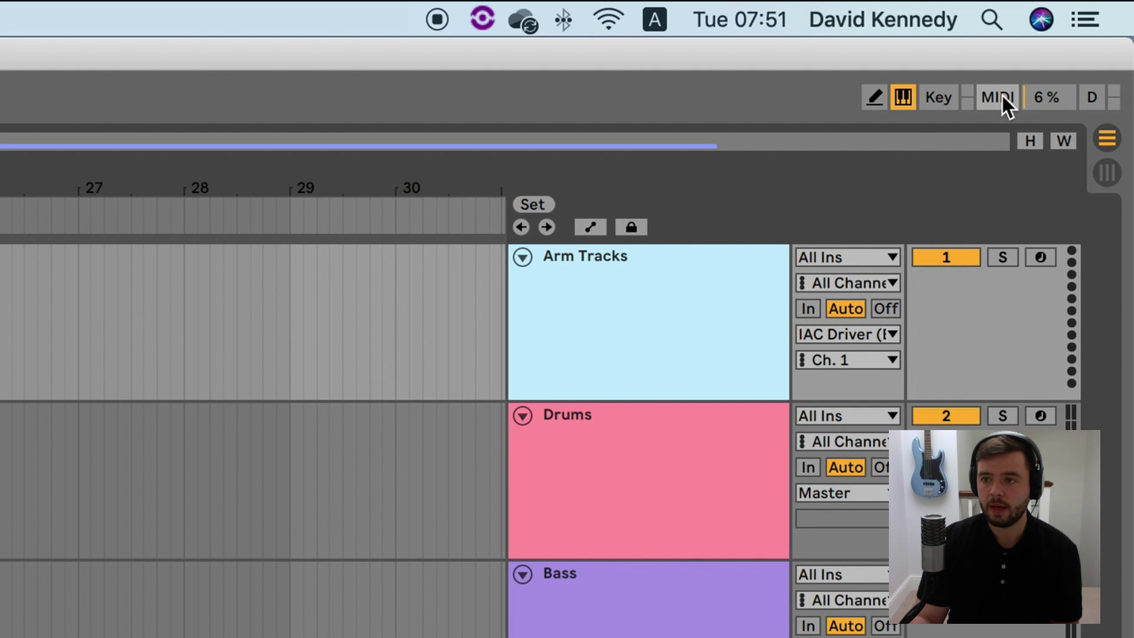
Toggle MIDI Map mode on, off with Cmd+M, and on again to view the C1–F1 mappings
{"action": "left_click", "coordinate": [998, 98]}
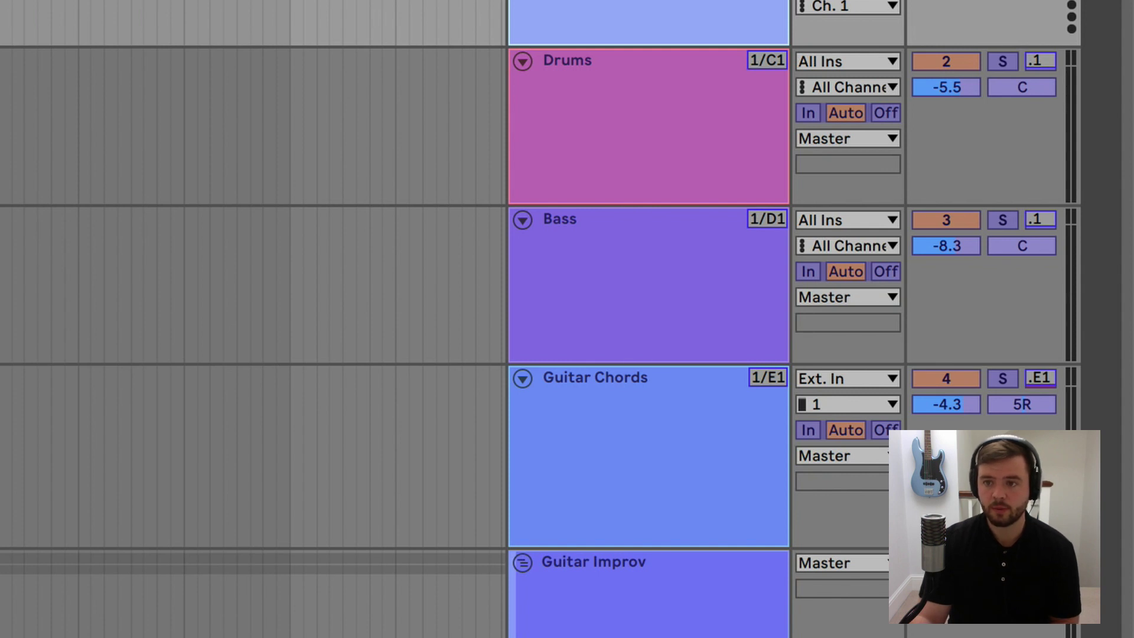
{"action": "key", "text": "super+m"}
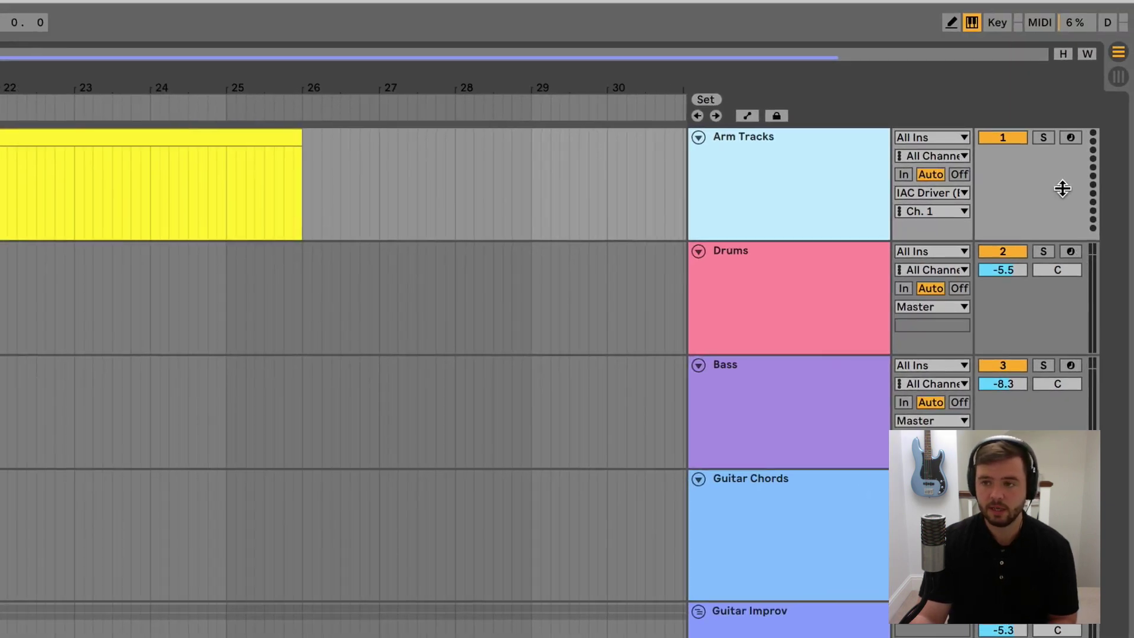
{"action": "left_click", "coordinate": [1038, 20]}
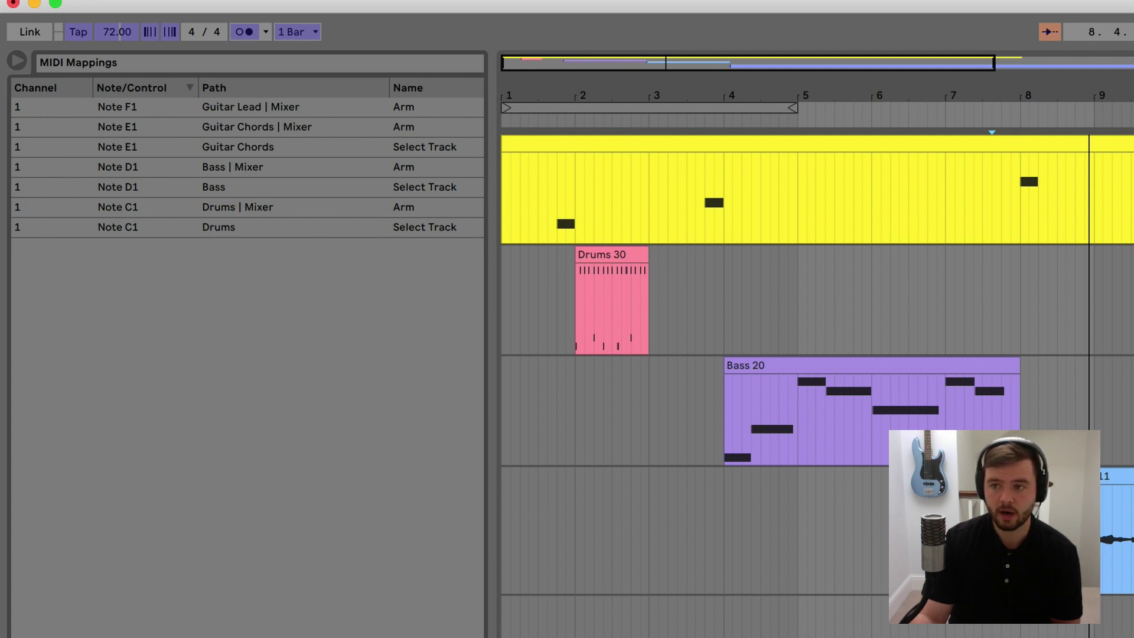
Check the Note C1 Drums track-select mapping, then exit MIDI Map mode with Cmd+M
{"action": "left_click", "coordinate": [197, 227]}
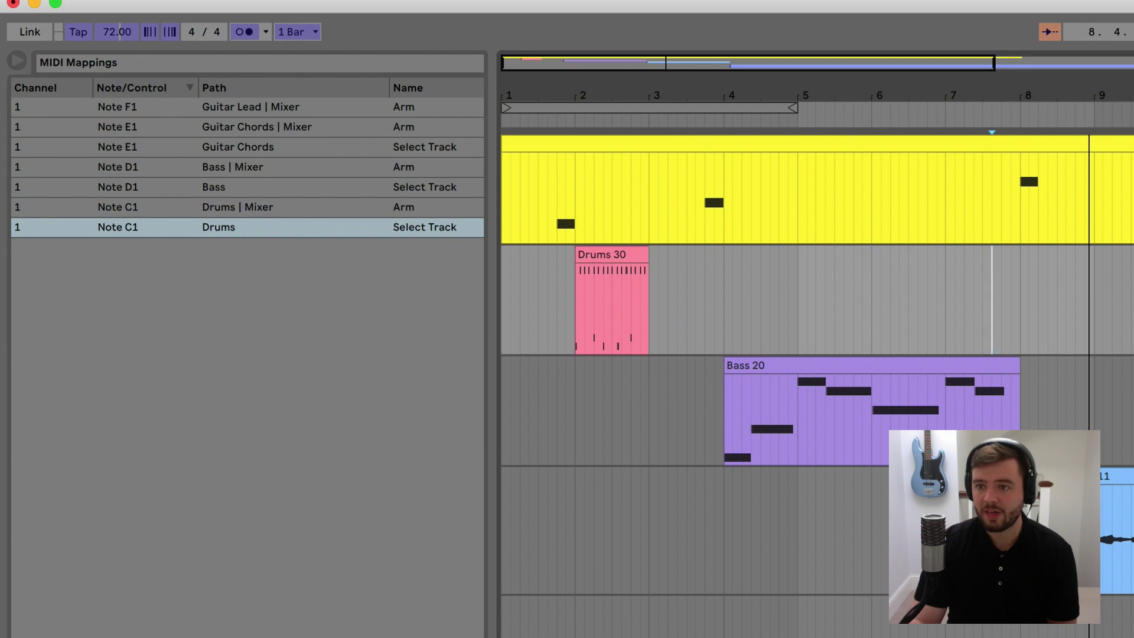
{"action": "key", "text": "super+m"}
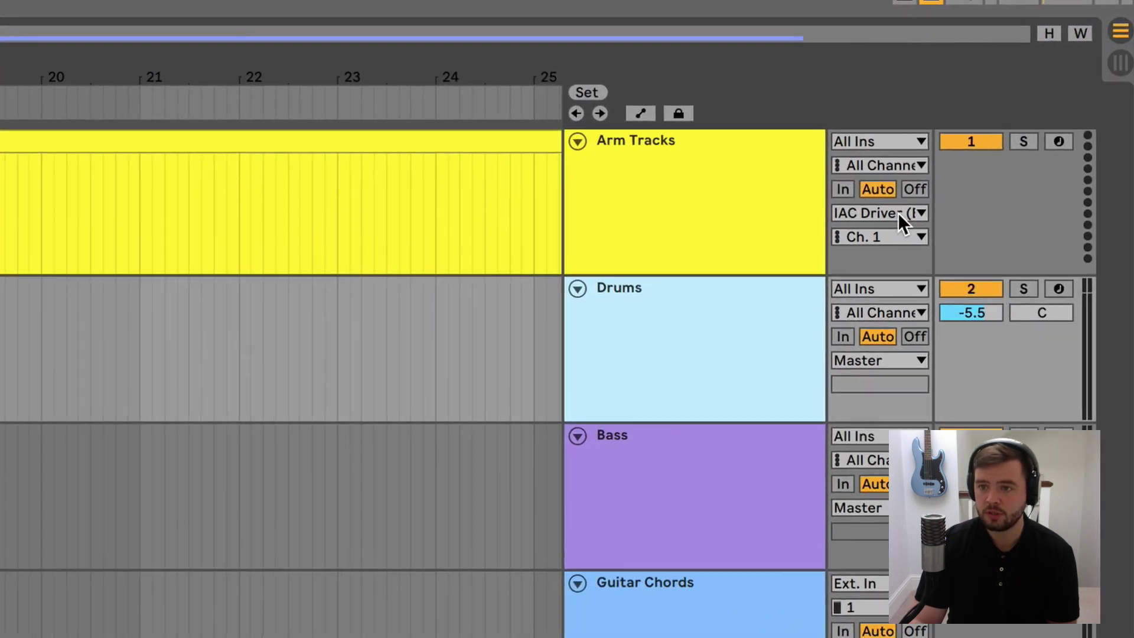
Route the Arm Tracks MIDI output to IAC Driver (Bus 1) and show its clip's notes
{"action": "left_click", "coordinate": [1027, 115]}
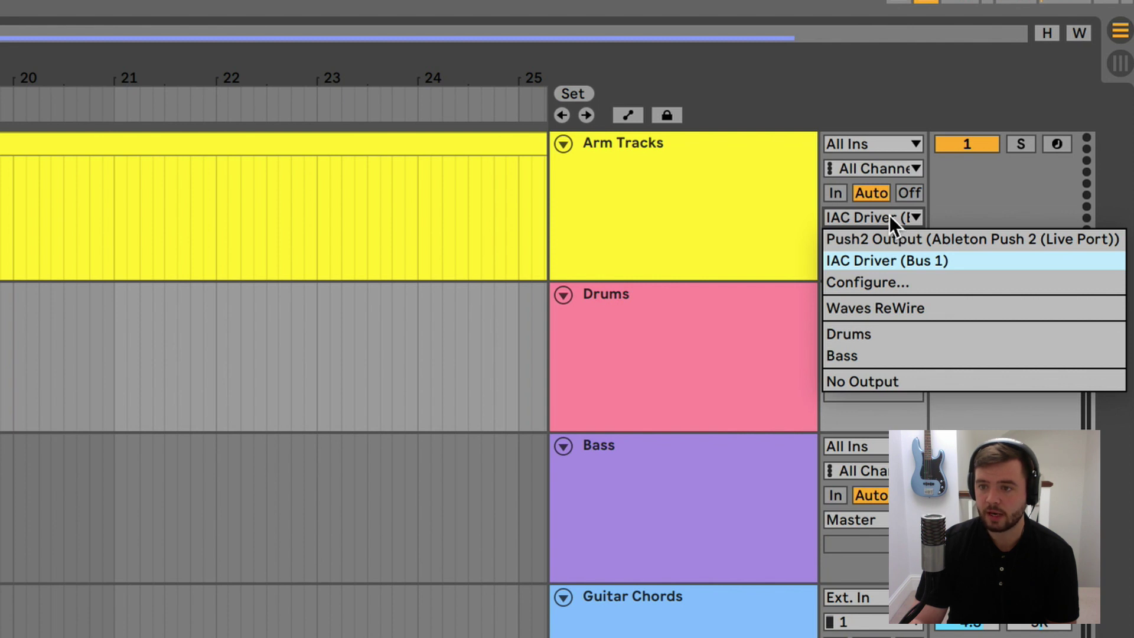
{"action": "left_click", "coordinate": [889, 262]}
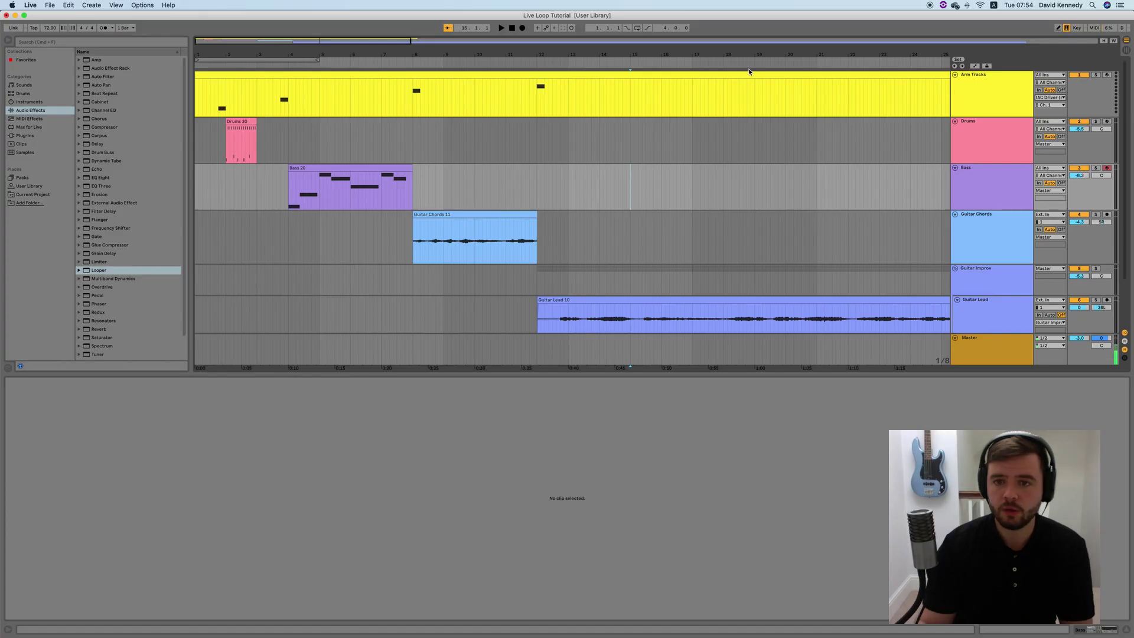
{"action": "left_click", "coordinate": [679, 73]}
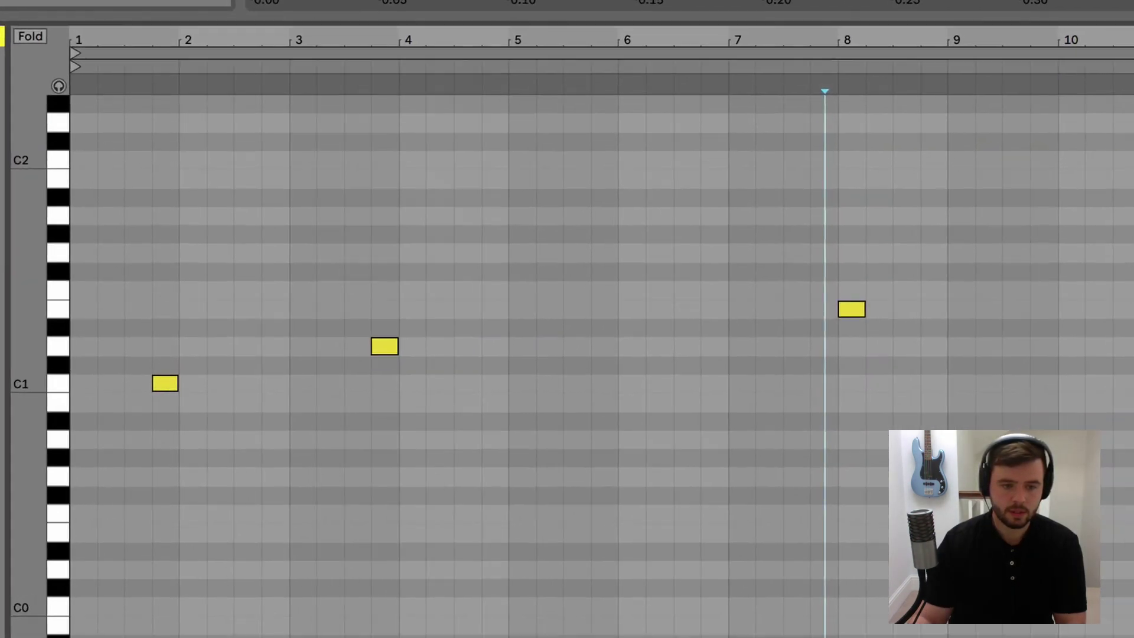
{"action": "scroll", "coordinate": [205, 392], "scroll_direction": "up", "scroll_amount": 3}
{"action": "scroll", "coordinate": [205, 392], "scroll_direction": "down", "scroll_amount": 5}
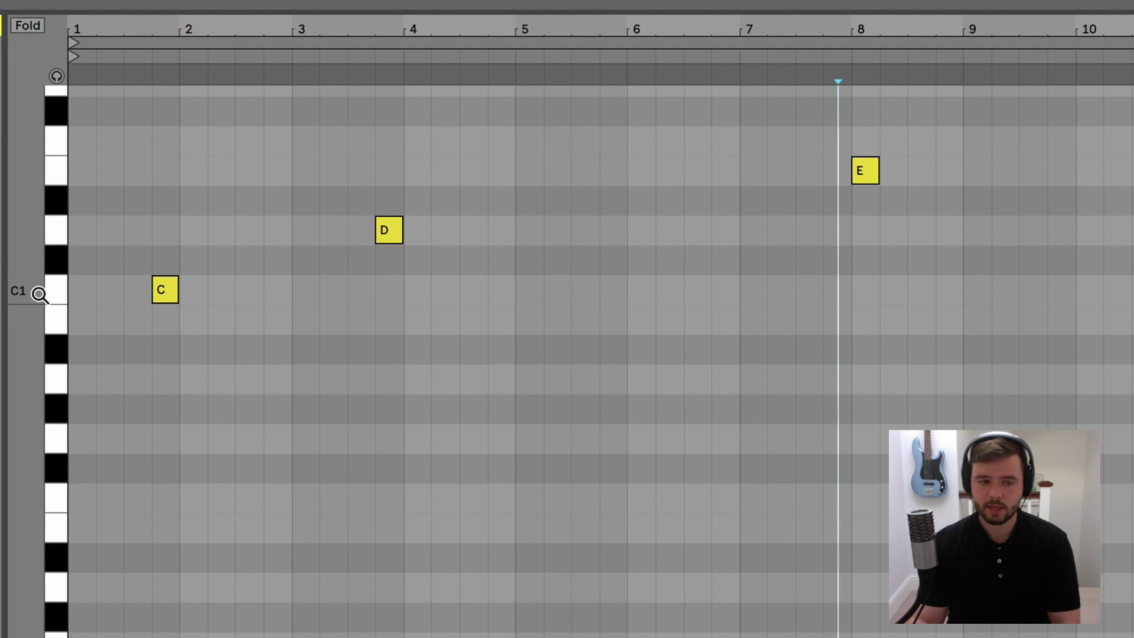